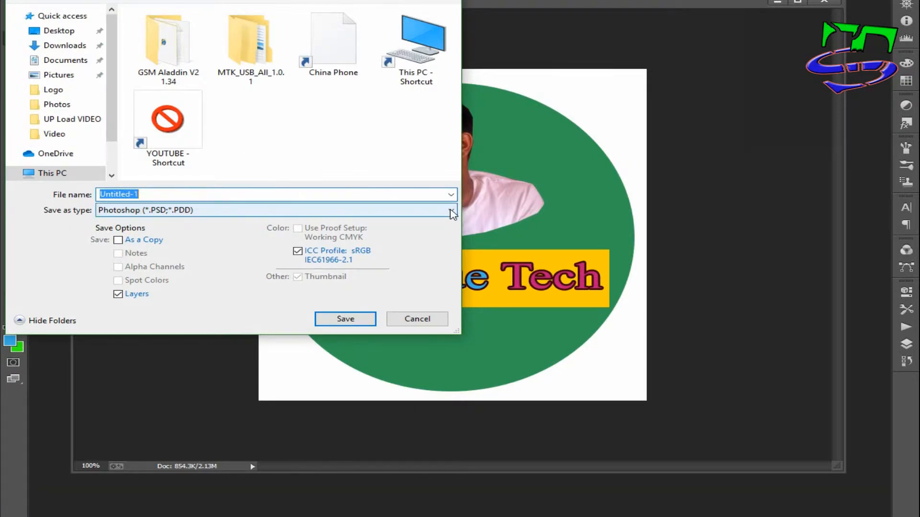
Step: Save the finished logo to the Desktop as a PNG named Untitled-1, replacing the existing file
left_click(451, 211)
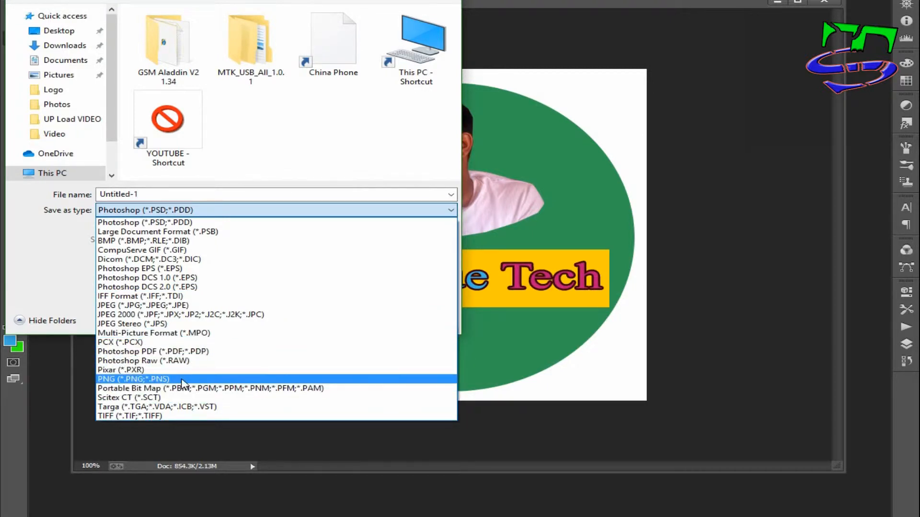
left_click(182, 379)
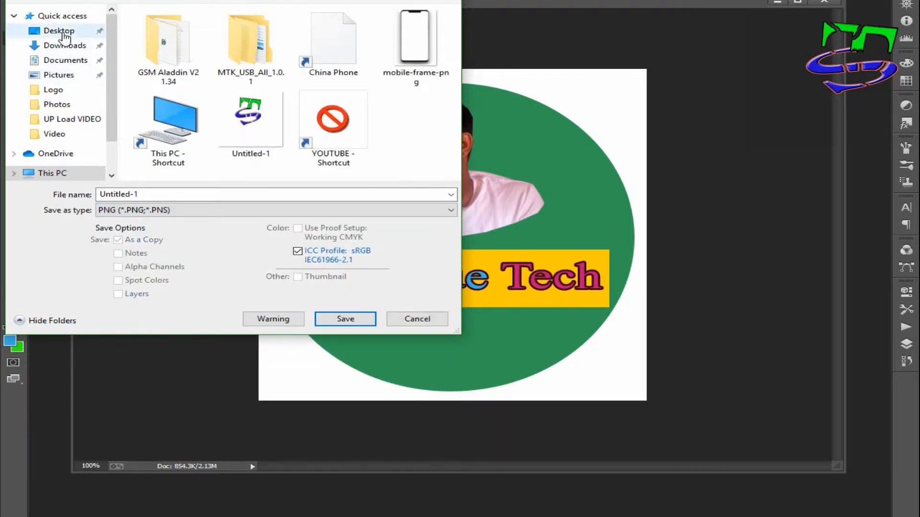
left_click(64, 33)
left_click(324, 321)
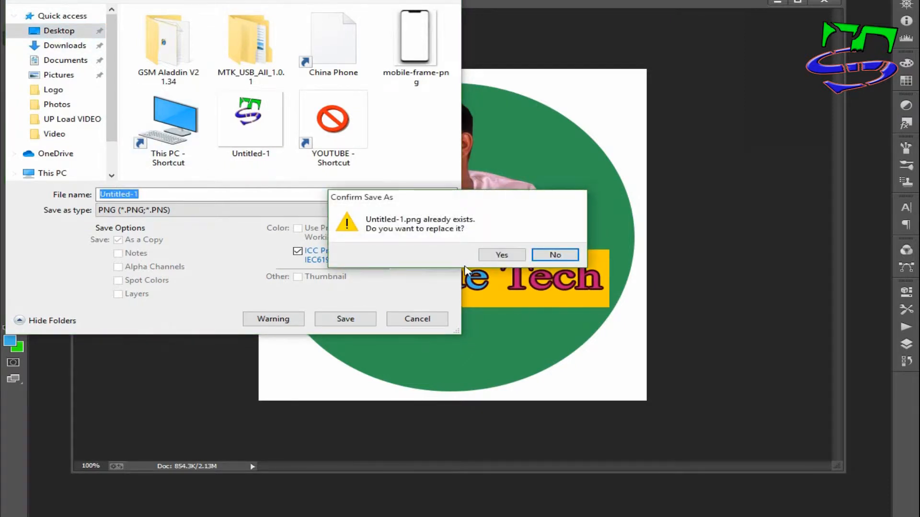
left_click(502, 254)
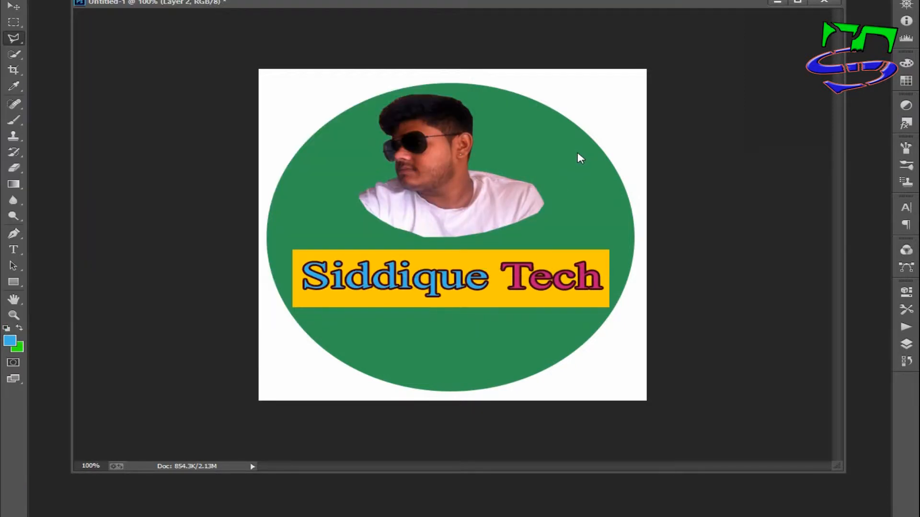
left_click(533, 136)
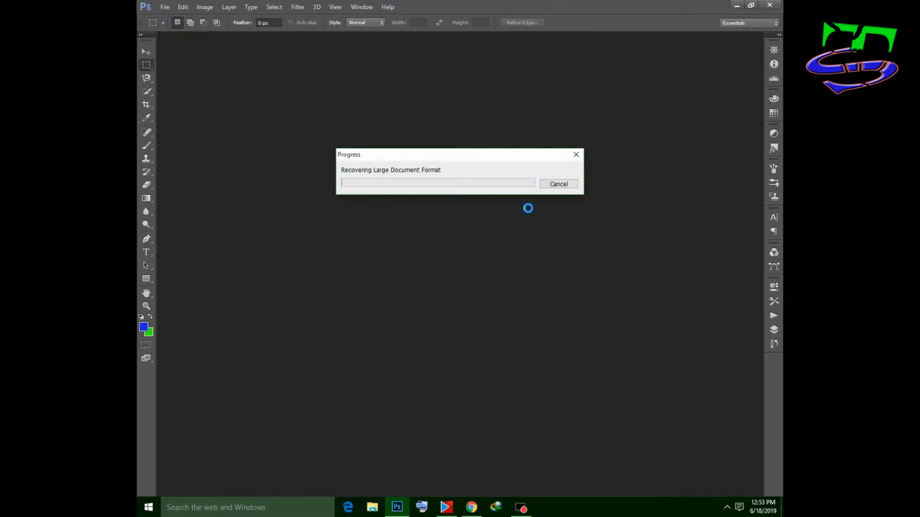
Step: Cancel the document recovery and create a 540 × 540 pixel, 72 pixels/inch RGB document with a white background in an enlarged window
left_click(557, 186)
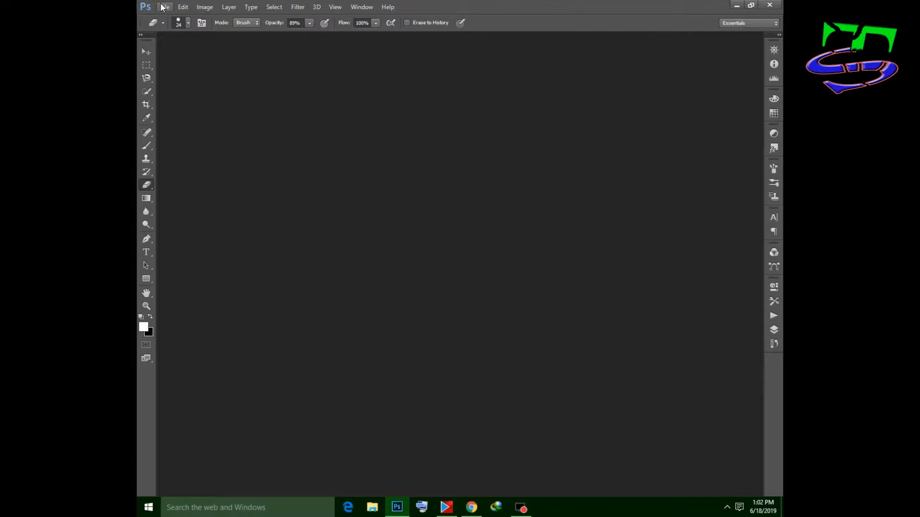
left_click(165, 7)
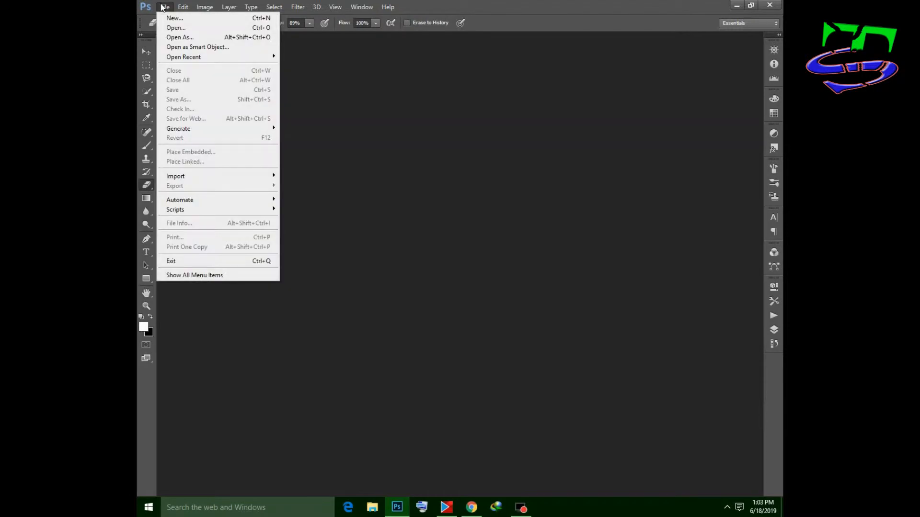
left_click(181, 19)
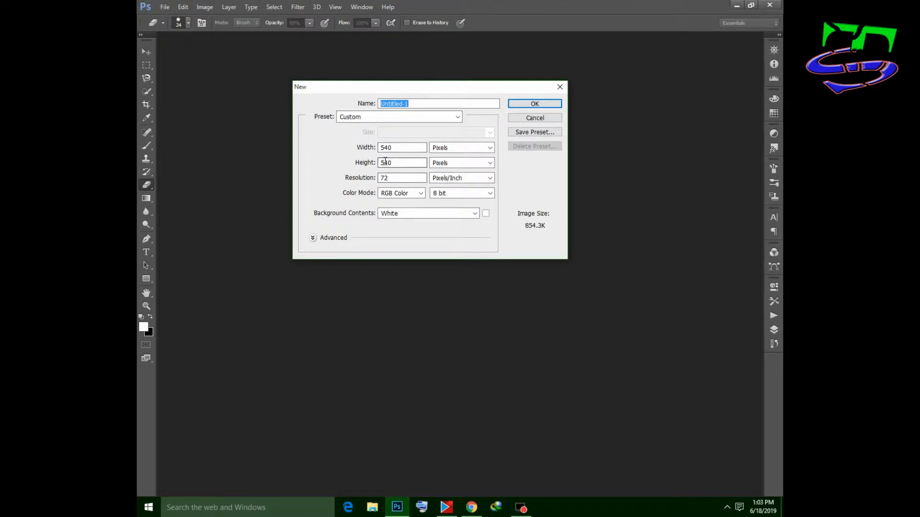
left_click(532, 104)
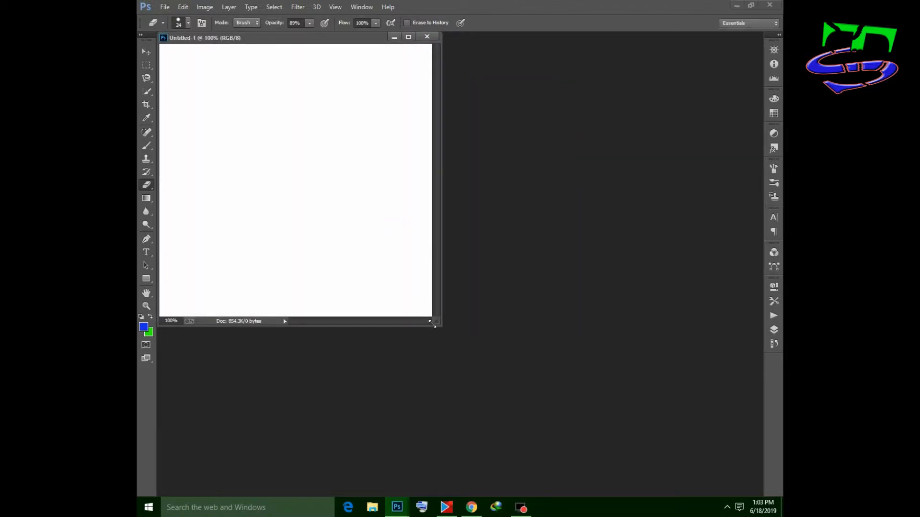
left_click_drag(491, 361, 703, 423)
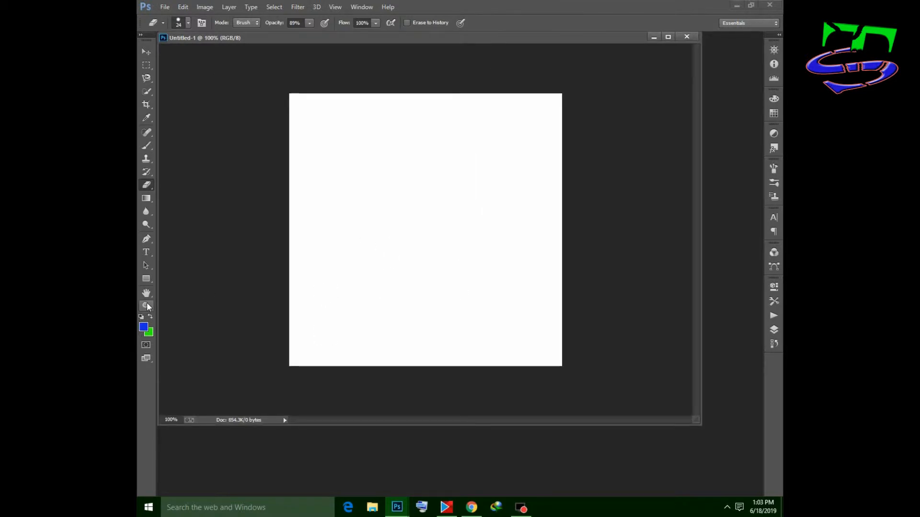
Step: Set the foreground color to white (ffffff)
left_click(143, 327)
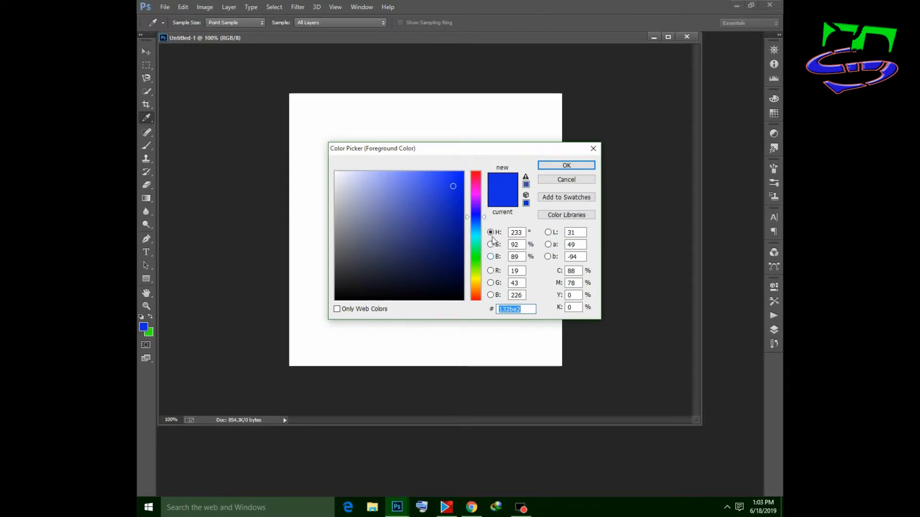
left_click(336, 175)
left_click_drag(337, 175, 334, 171)
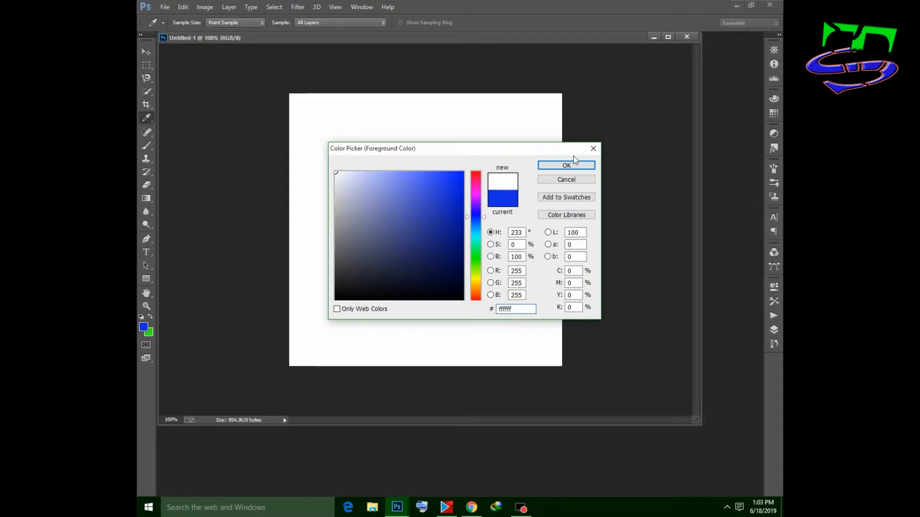
key("e")
key("Return")
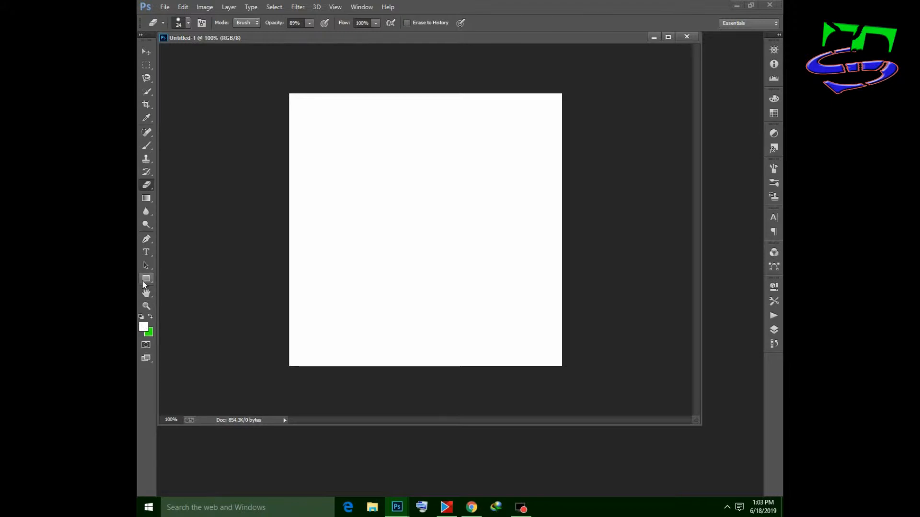
Step: Set the foreground color to a medium green, 319657
left_click(144, 327)
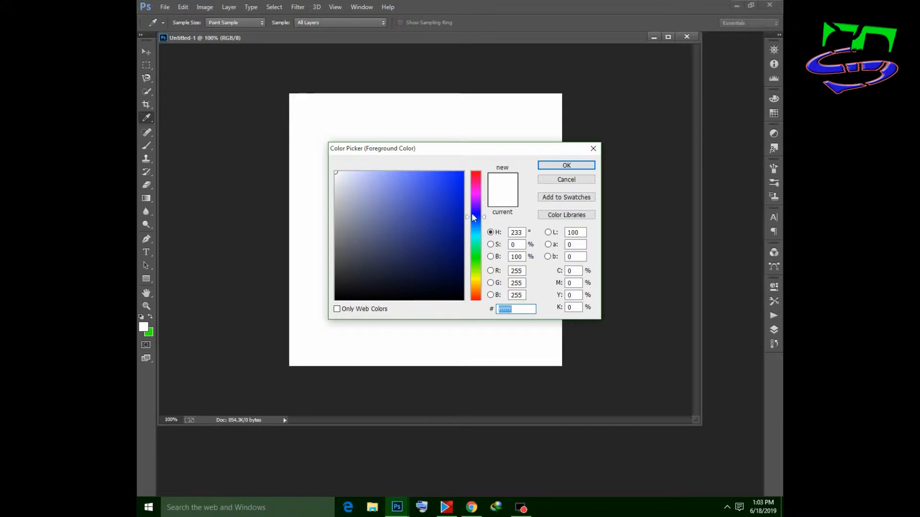
left_click_drag(474, 248, 473, 249)
mouse_move(417, 188)
left_mouse_down()
mouse_move(441, 187)
mouse_move(421, 224)
left_mouse_up()
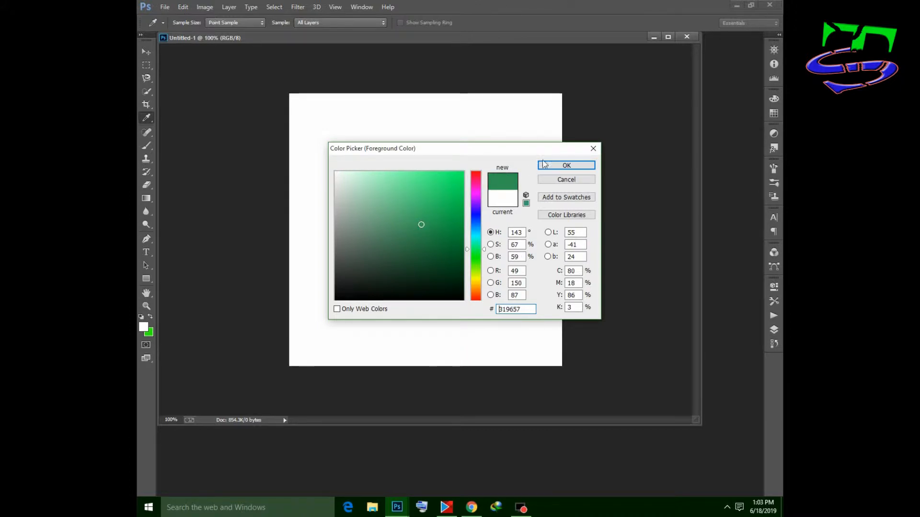
left_click(557, 166)
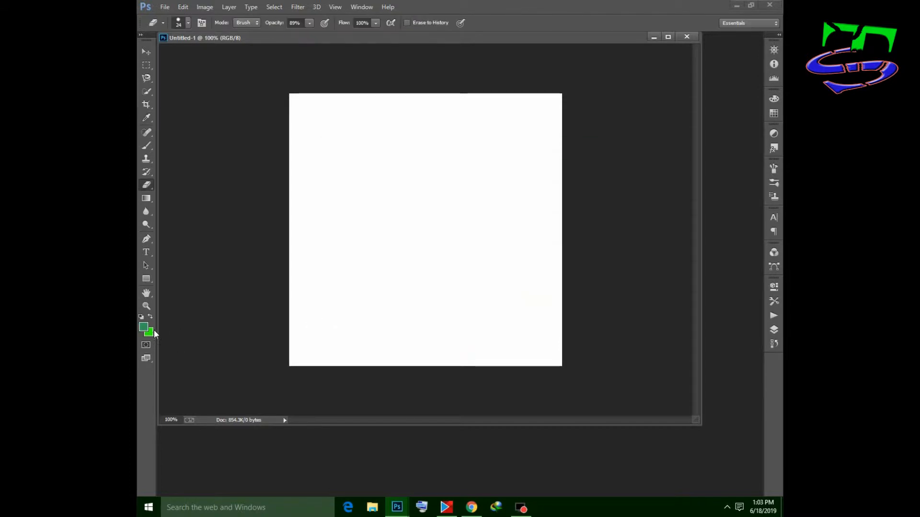
Step: Draw a green ellipse about 488 × 494 px over most of the white canvas with the Ellipse Tool
left_click(148, 281)
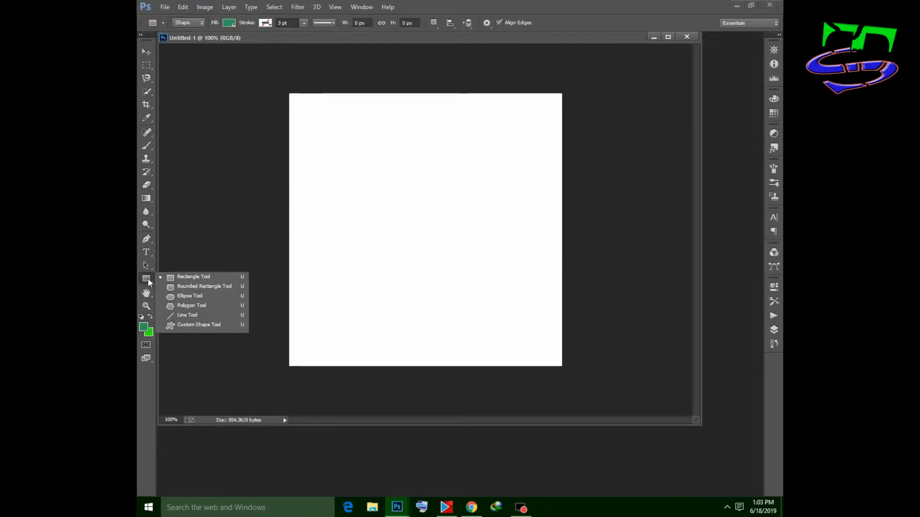
left_click(176, 297)
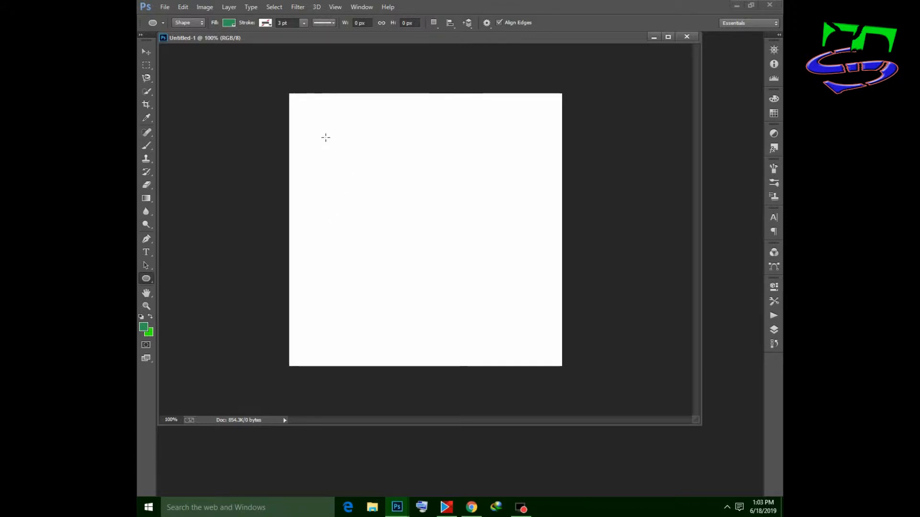
left_click_drag(314, 120, 560, 368)
Step: Free-transform the green ellipse, centering it on the canvas and enlarging it to about 512 × 502 px
key("ctrl+t")
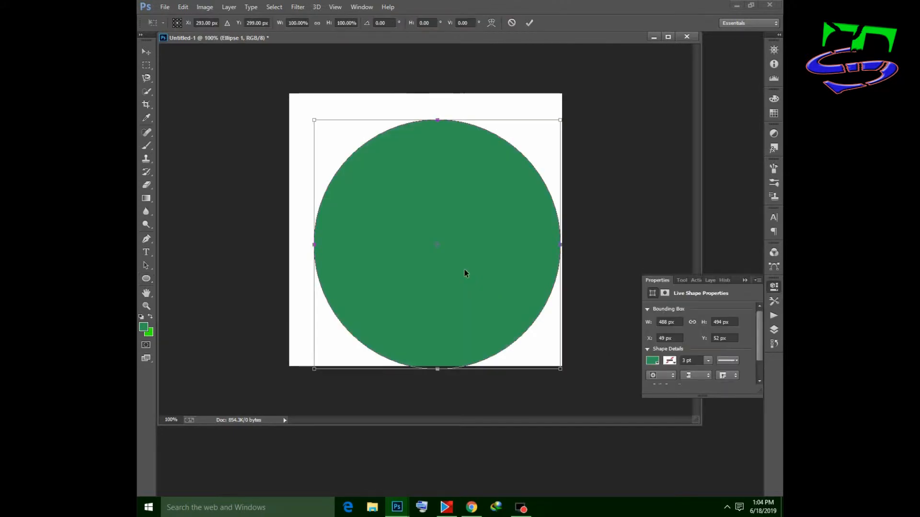
left_click_drag(464, 269, 451, 259)
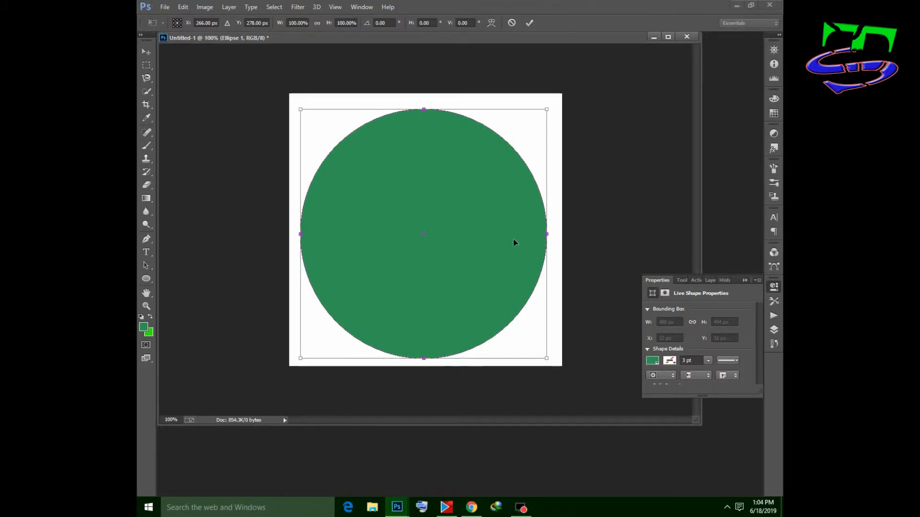
left_click_drag(549, 235, 558, 234)
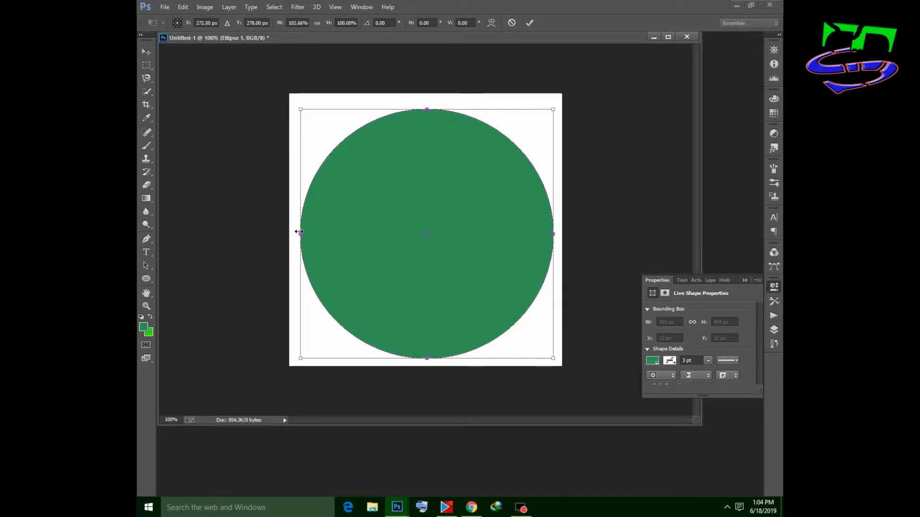
left_click_drag(299, 232, 297, 234)
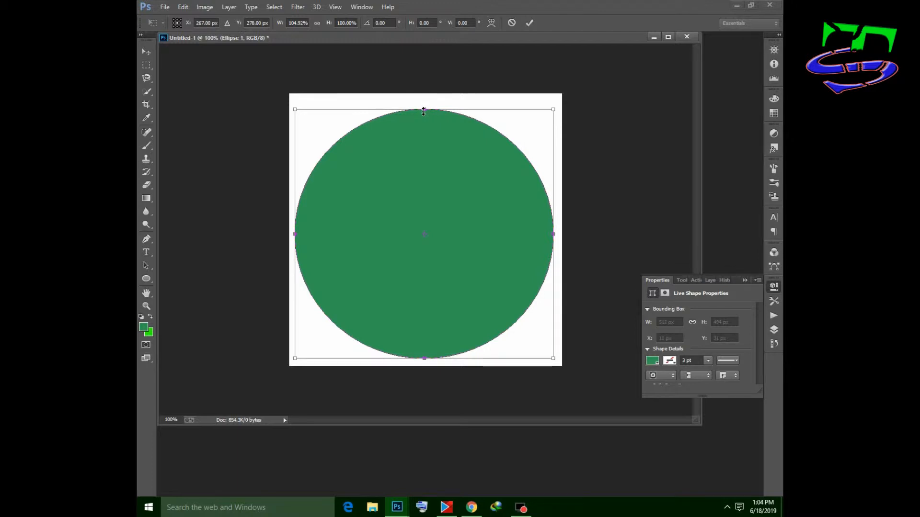
left_click_drag(424, 109, 423, 106)
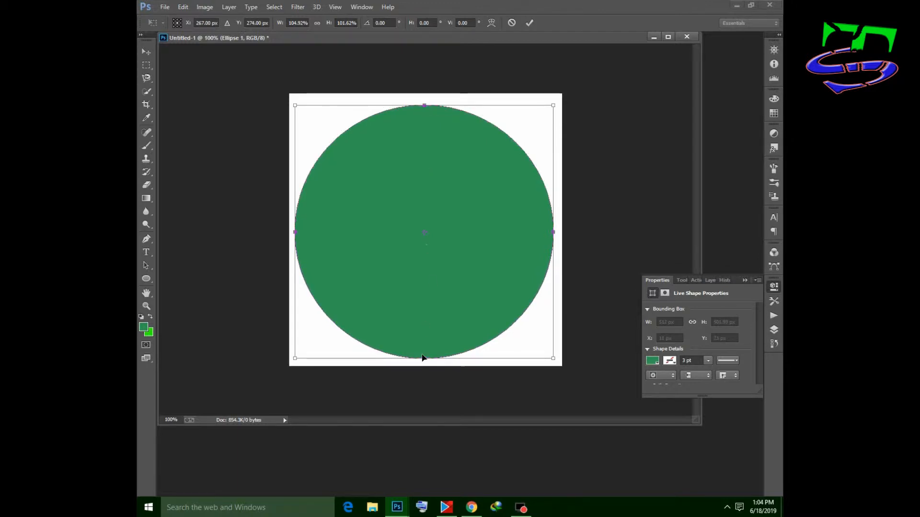
key("Return")
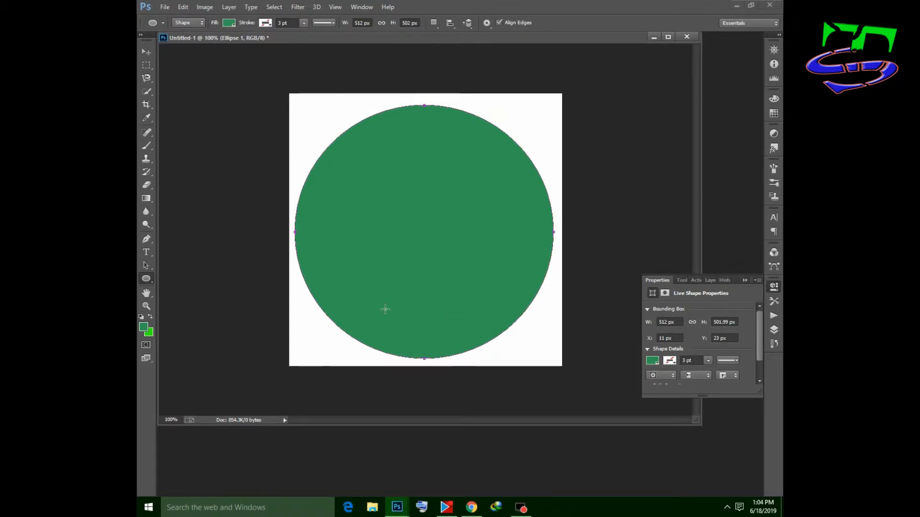
Step: Draw a horizontal rectangle about 459 × 94 px across the lower half of the green circle with the Rectangle Tool
right_click(141, 279)
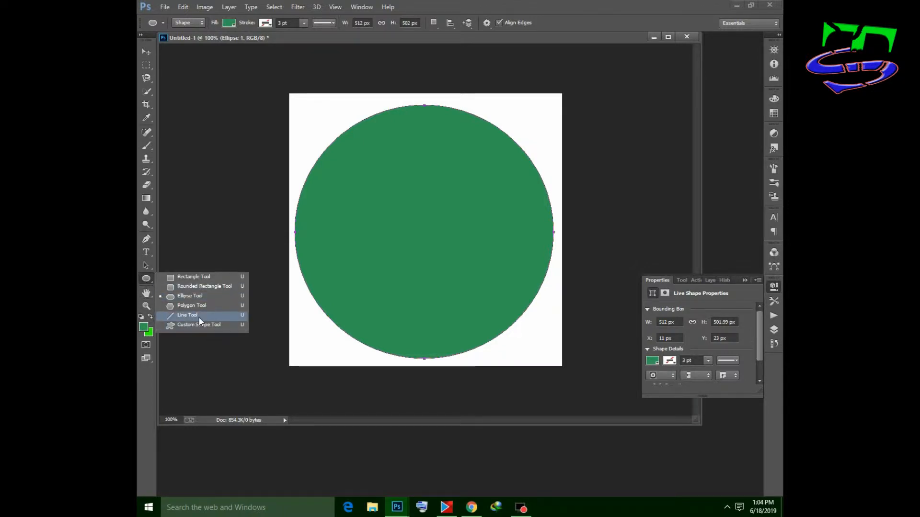
left_click(194, 281)
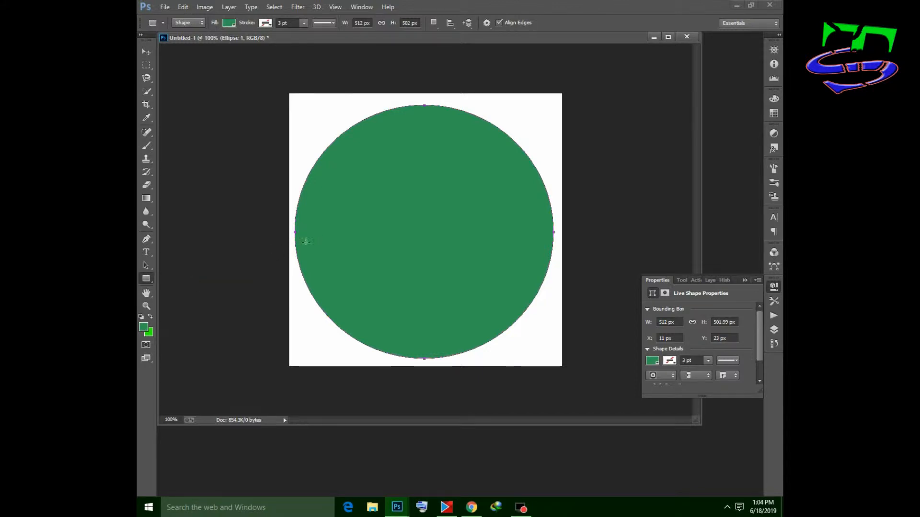
left_click_drag(303, 243, 533, 288)
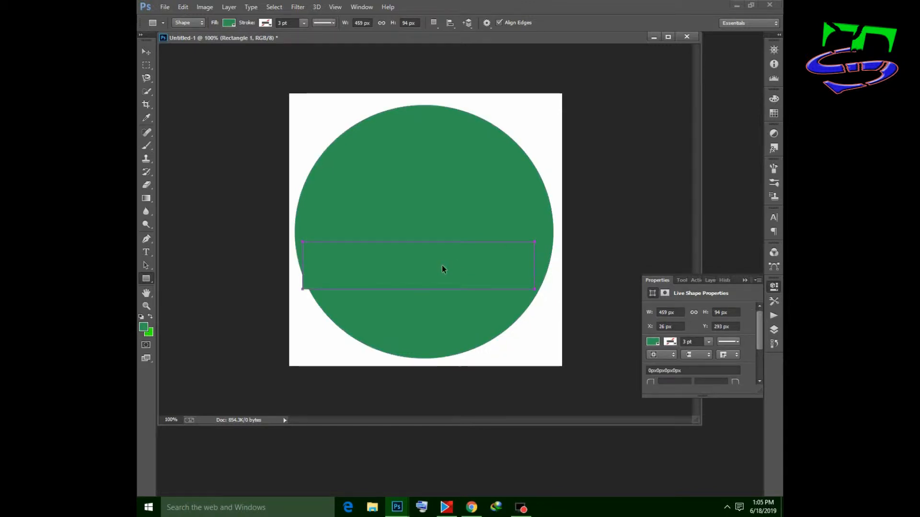
Step: Free-transform the rectangle, centering it horizontally on the circle and narrowing it to about 441 px wide
key("ctrl+t")
left_click_drag(442, 265, 443, 263)
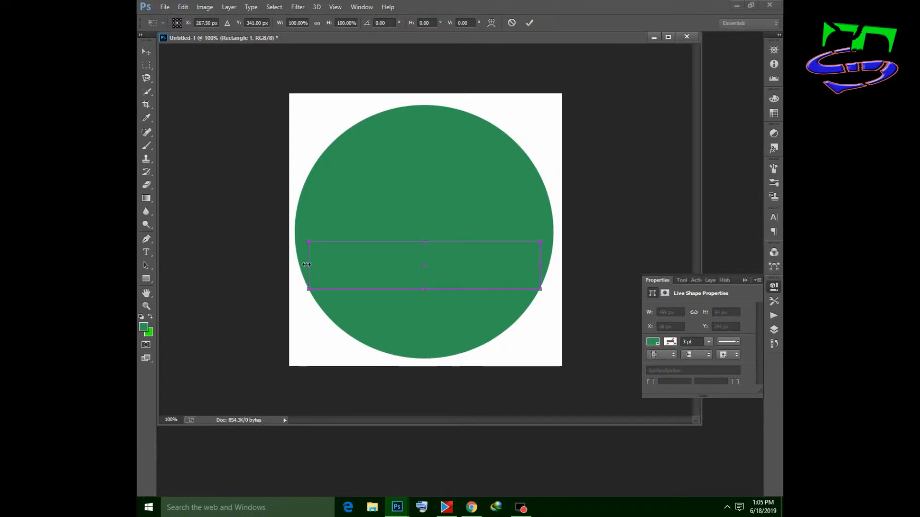
left_click_drag(307, 266, 348, 264)
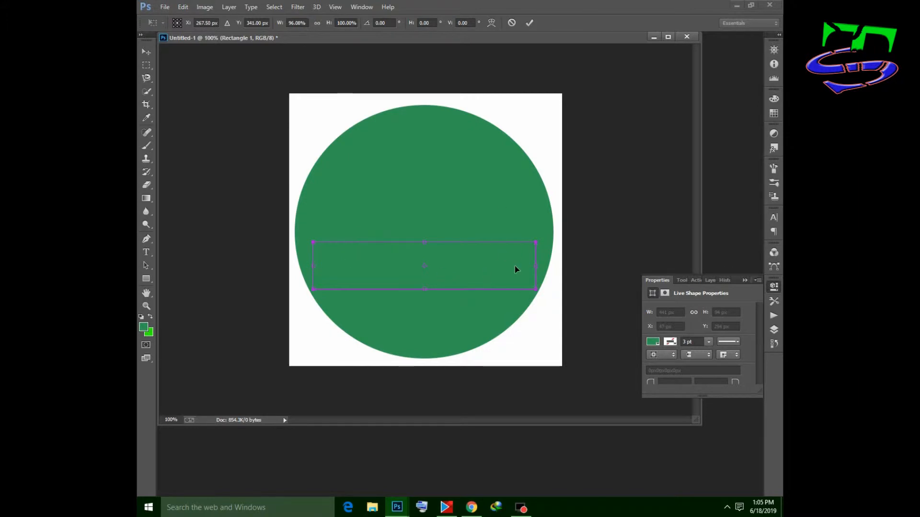
key("Return")
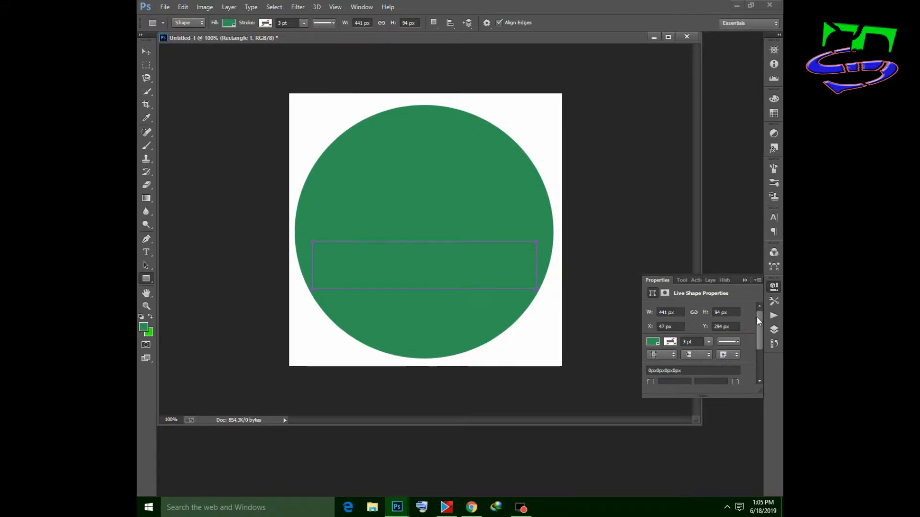
Step: Open the layer style settings of the Rectangle 1 layer and enable a Color Overlay
left_click(744, 281)
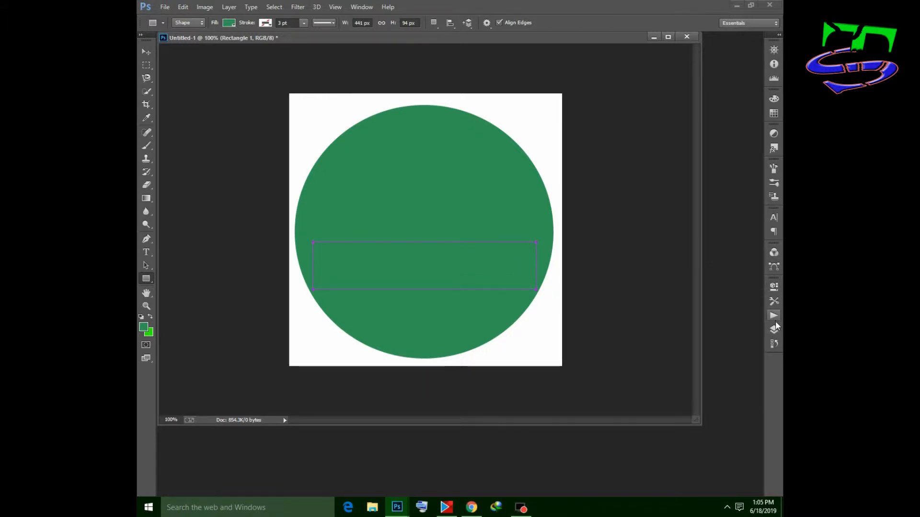
left_click(773, 329)
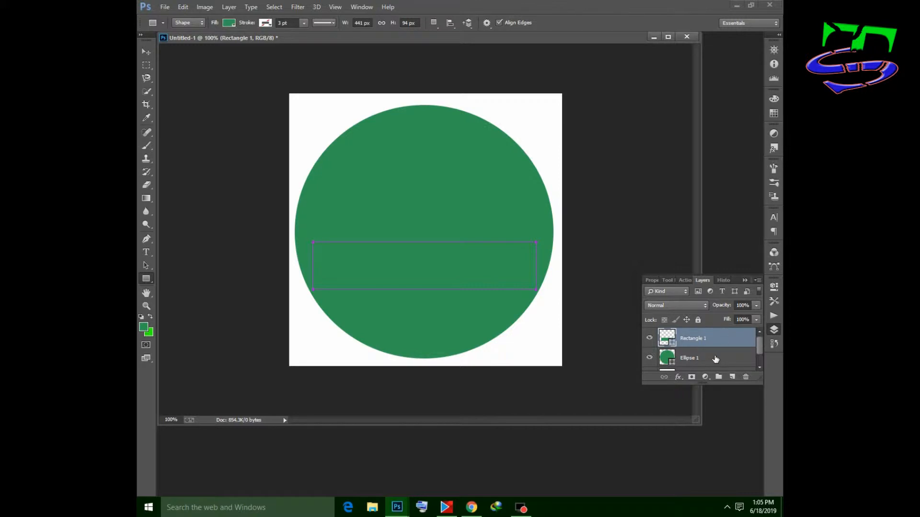
key("h")
double_click(720, 341)
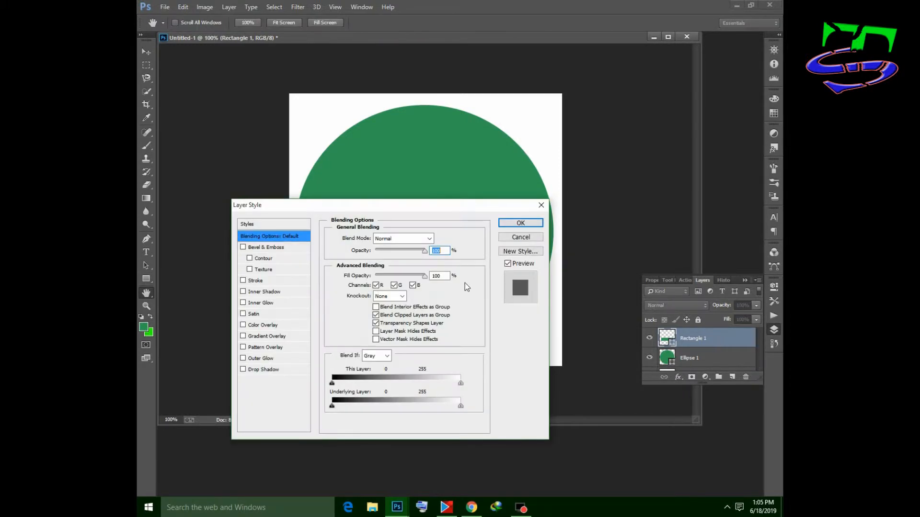
mouse_move(400, 216)
left_mouse_down()
mouse_move(647, 220)
mouse_move(677, 202)
left_mouse_up()
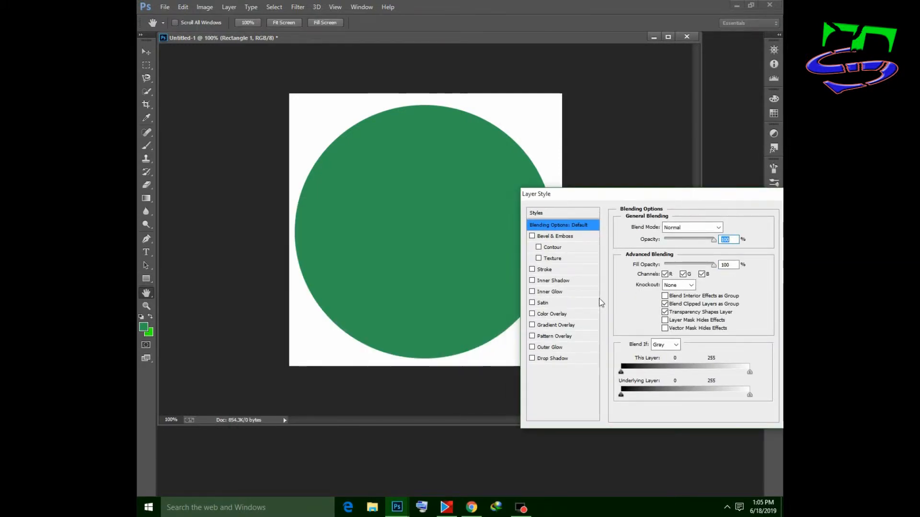
left_click(549, 314)
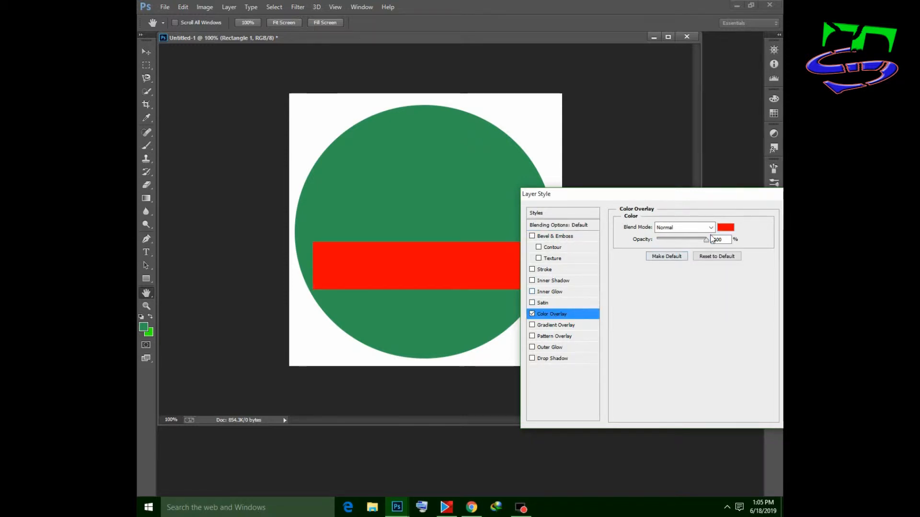
Step: Set the rectangle's overlay color to golden yellow #ffcc00 and apply the layer style
left_click(725, 227)
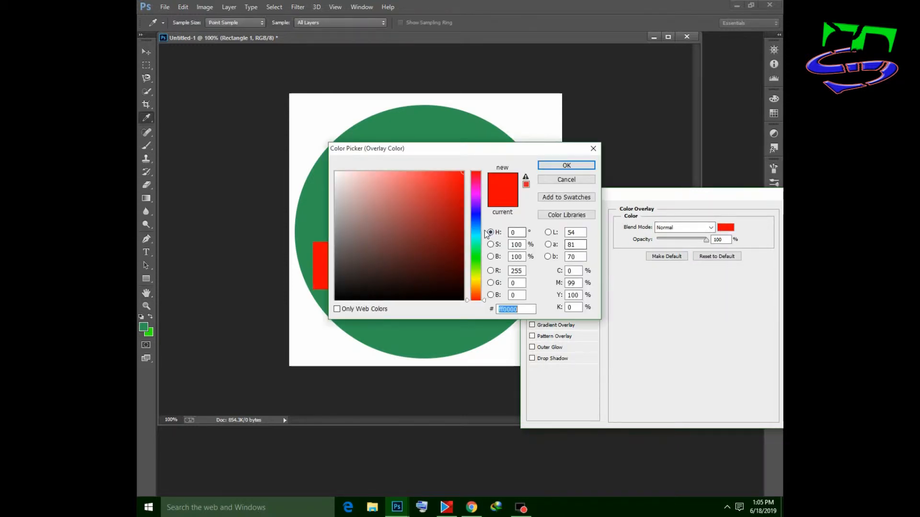
left_click(478, 279)
left_click(477, 283)
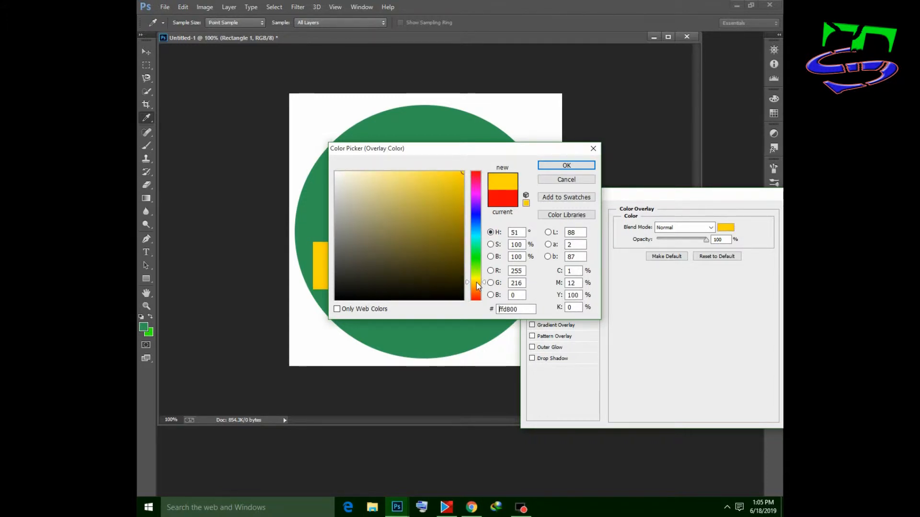
left_click(476, 283)
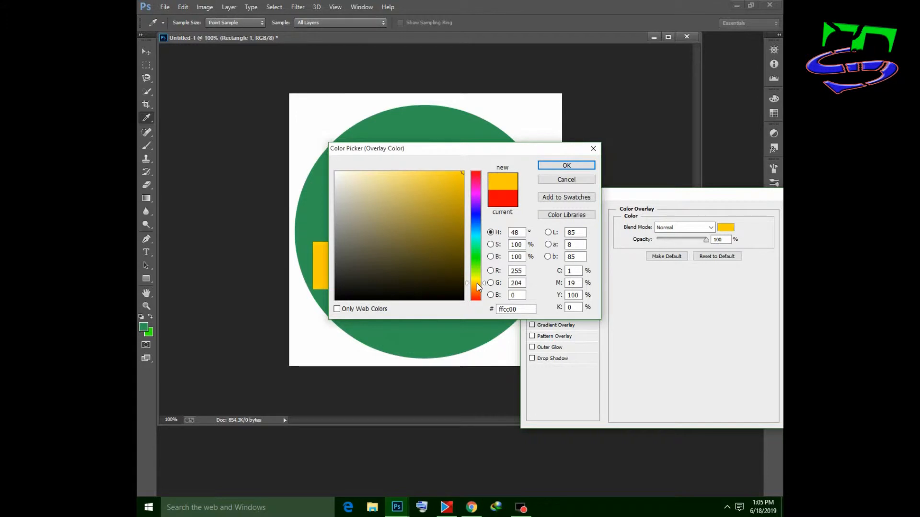
left_click(566, 168)
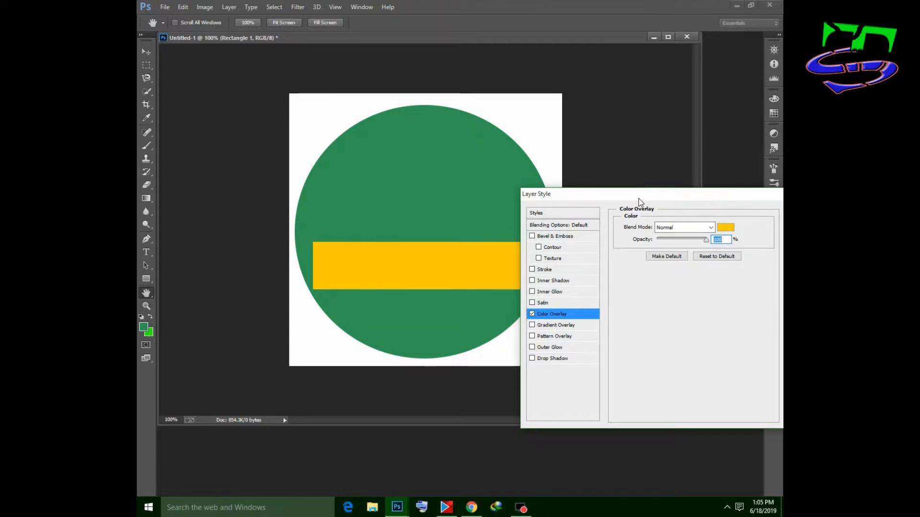
left_click_drag(639, 202, 580, 207)
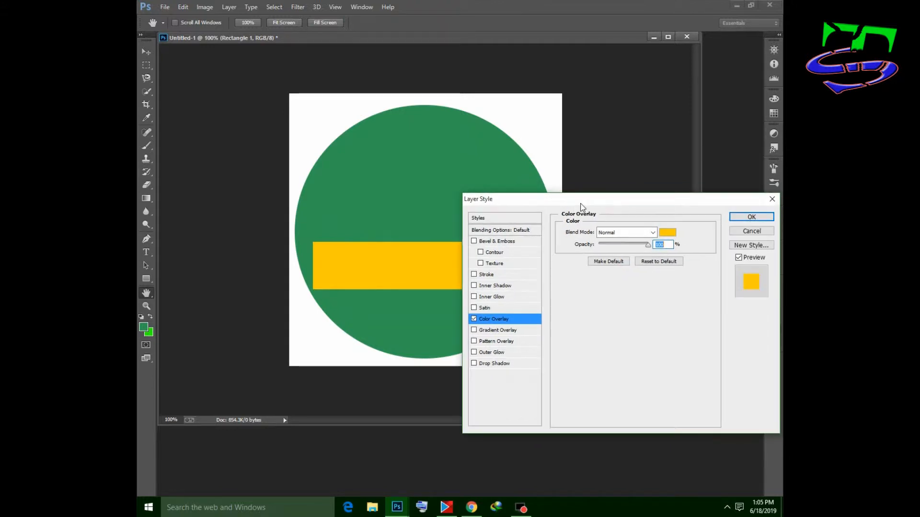
left_click(755, 218)
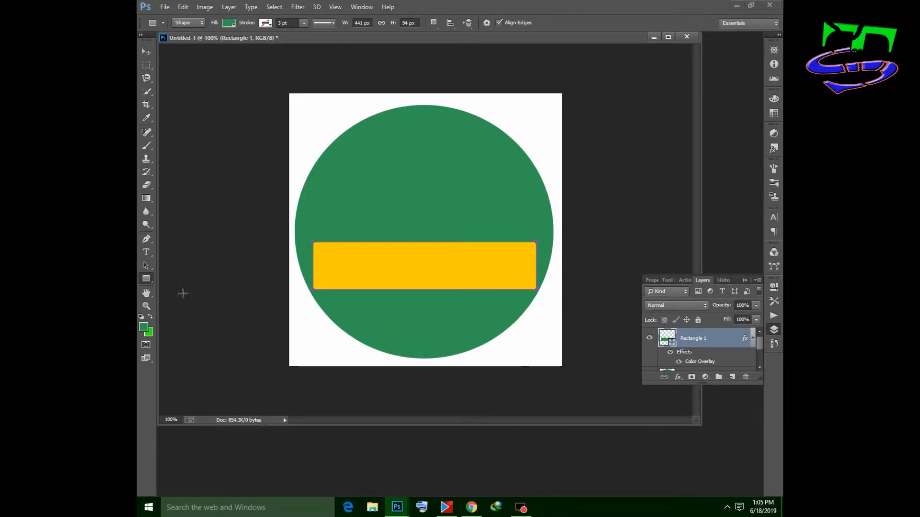
left_click(146, 252)
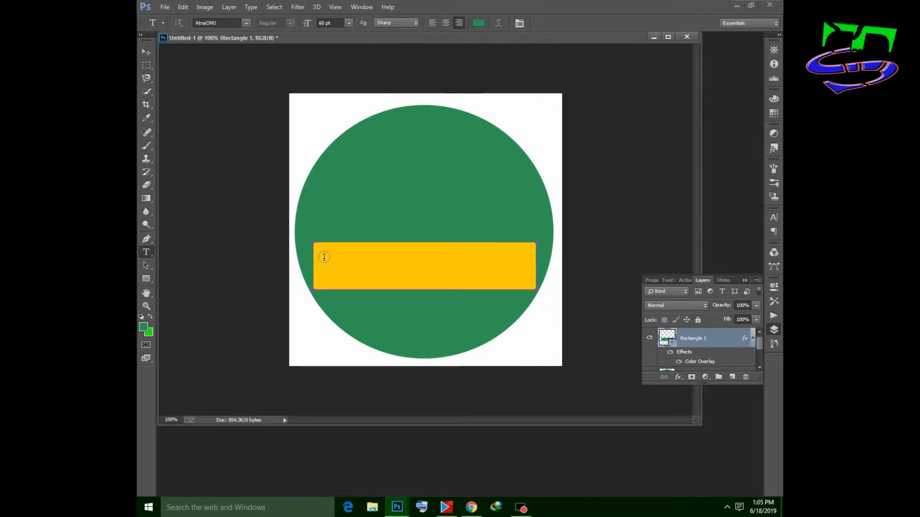
left_click(325, 257)
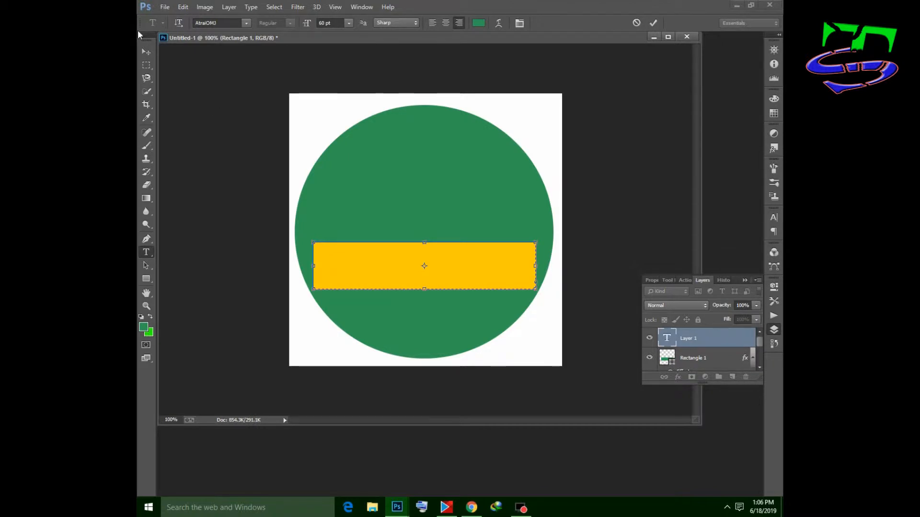
left_click(146, 51)
Step: Add the text "Siddique TECH" as a new text layer and move it onto the yellow rectangle
left_click(148, 253)
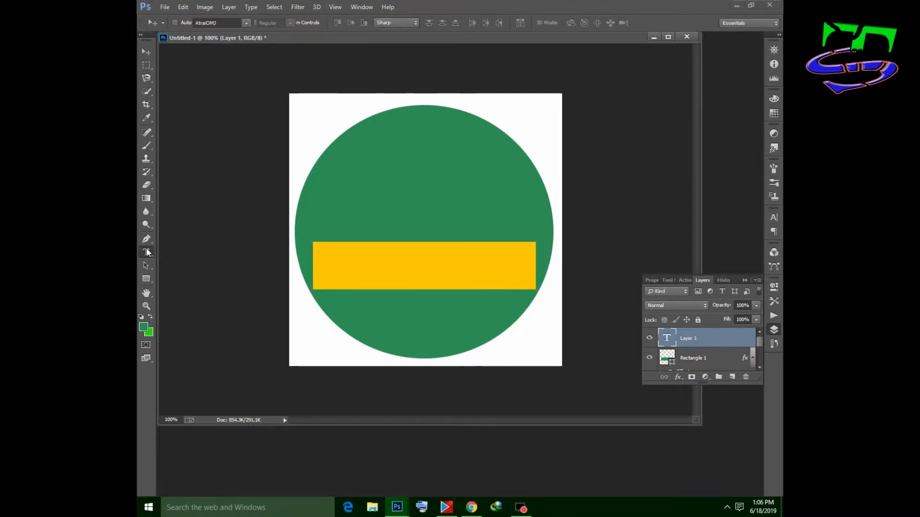
left_click(329, 259)
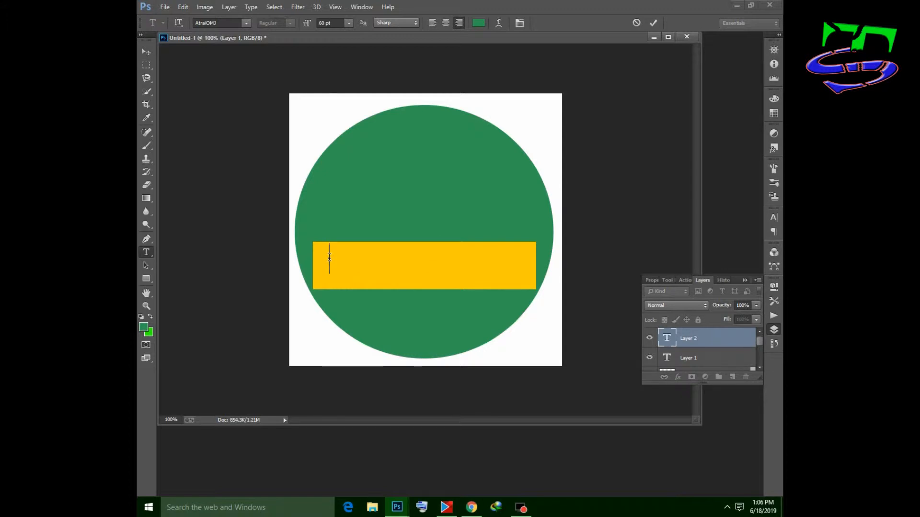
type("S1ddiue IECH")
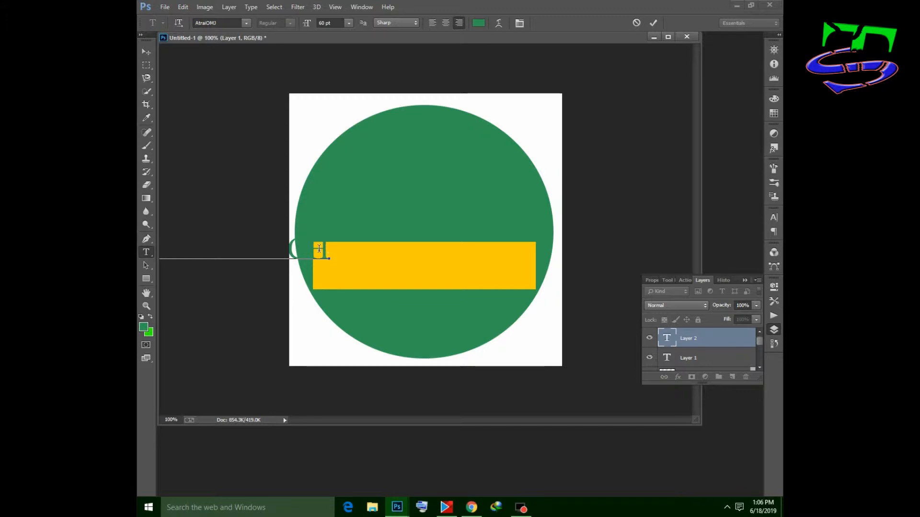
left_click_drag(320, 253, 517, 264)
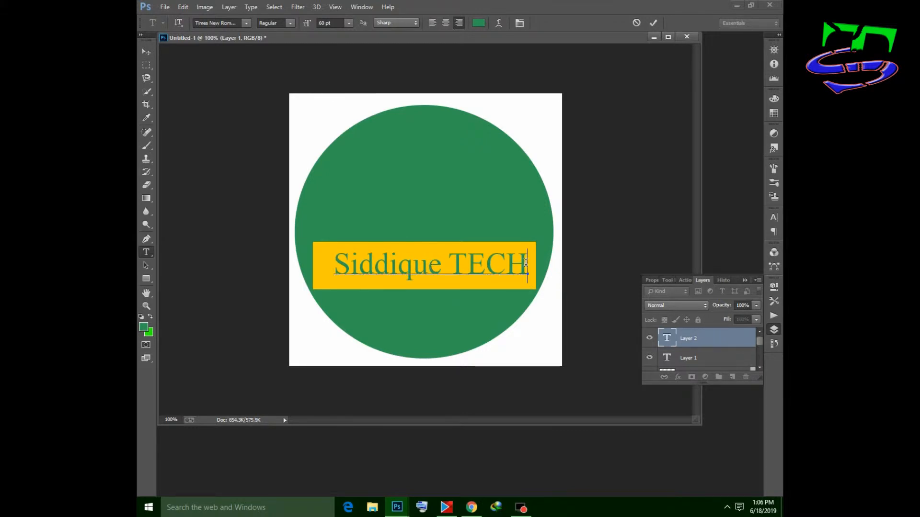
Step: Change the second word of the banner text from capitals to "Tech"
key("BackSpace")
key("BackSpace")
key("BackSpace")
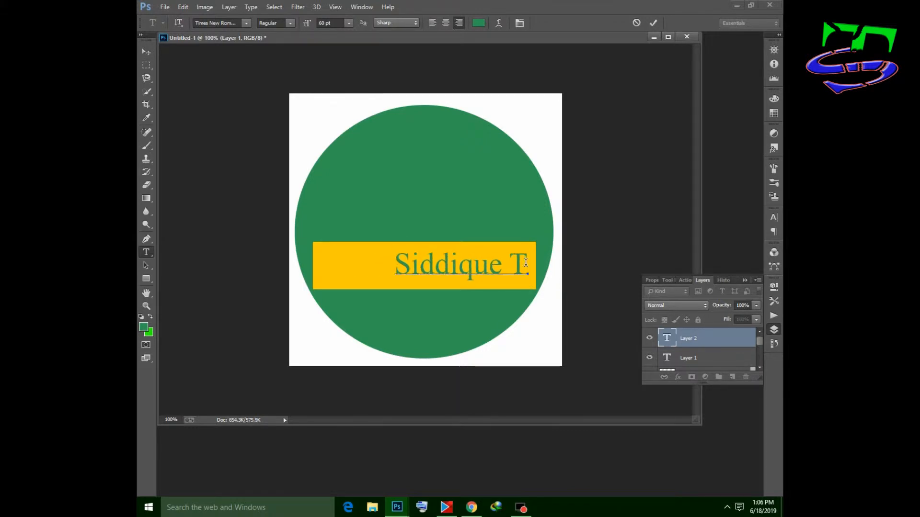
type("ec")
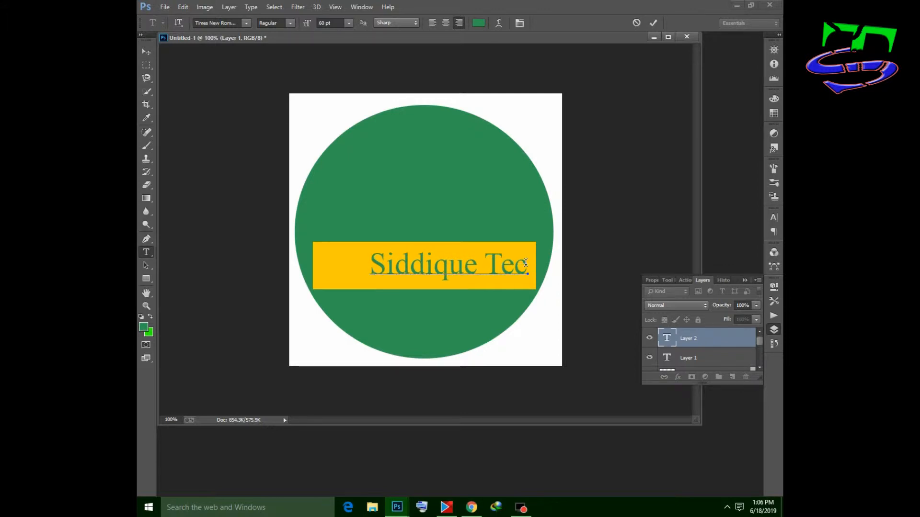
type("h")
Step: Stretch the "Siddique Tech" text horizontally on both sides so it nearly fills the yellow rectangle's width
key("ctrl")
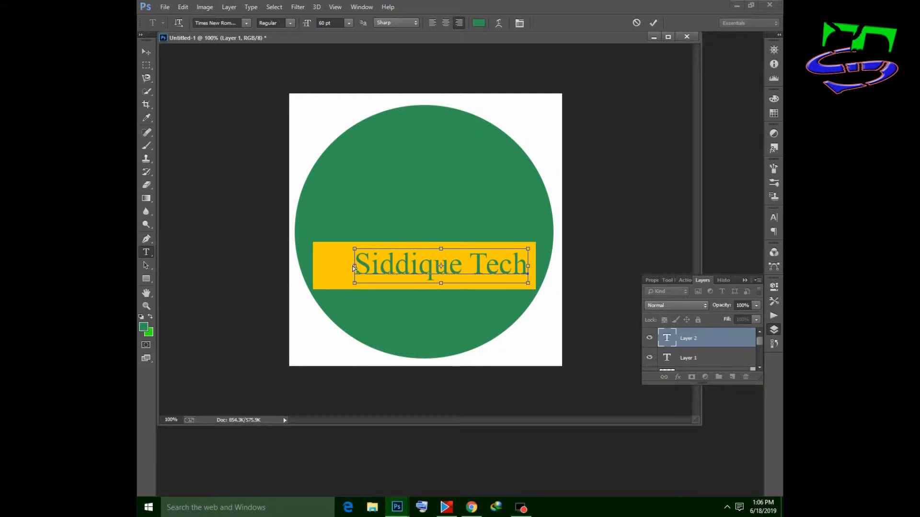
left_click_drag(354, 266, 323, 265)
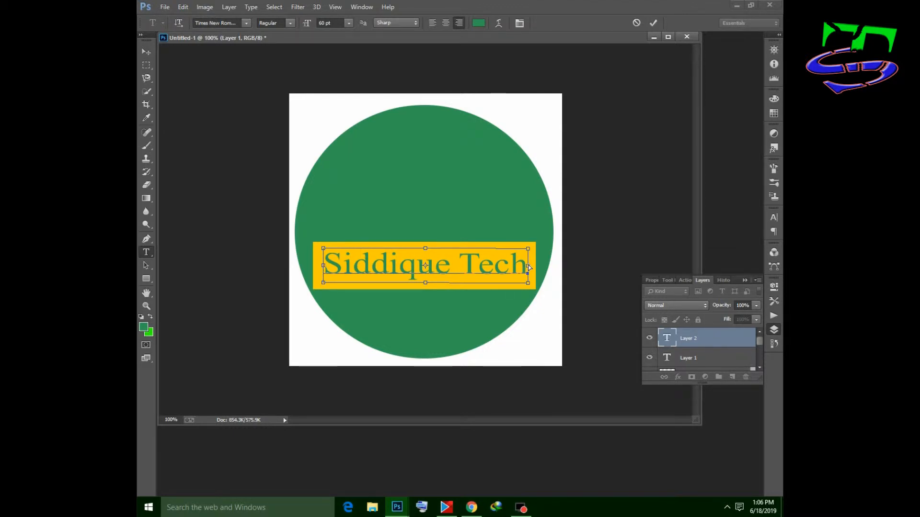
left_click_drag(529, 267, 531, 267)
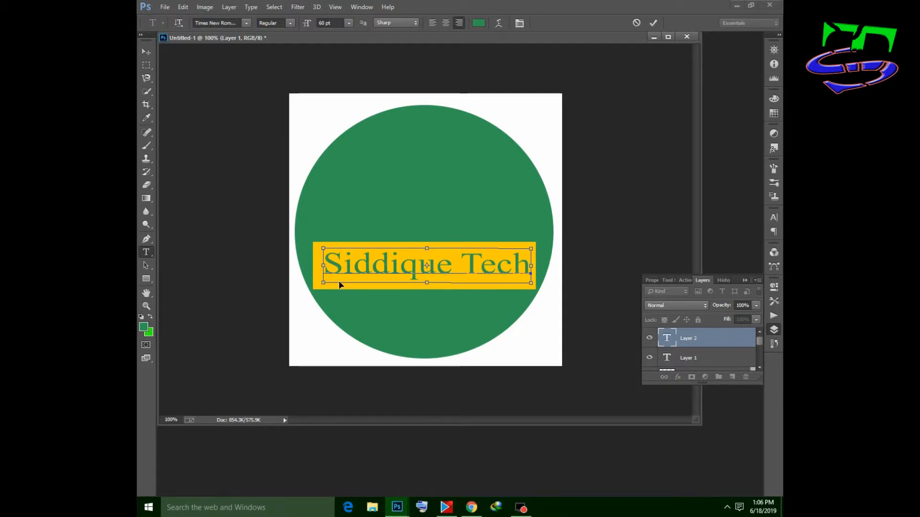
left_click_drag(323, 267, 320, 268)
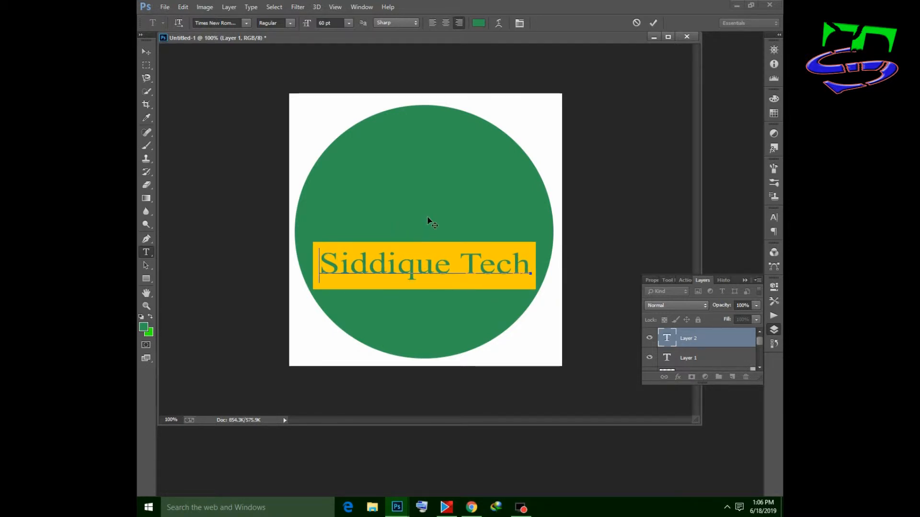
Step: Recolor the word "Tech" in the banner text to magenta pink #c21577
left_click_drag(459, 266, 517, 262)
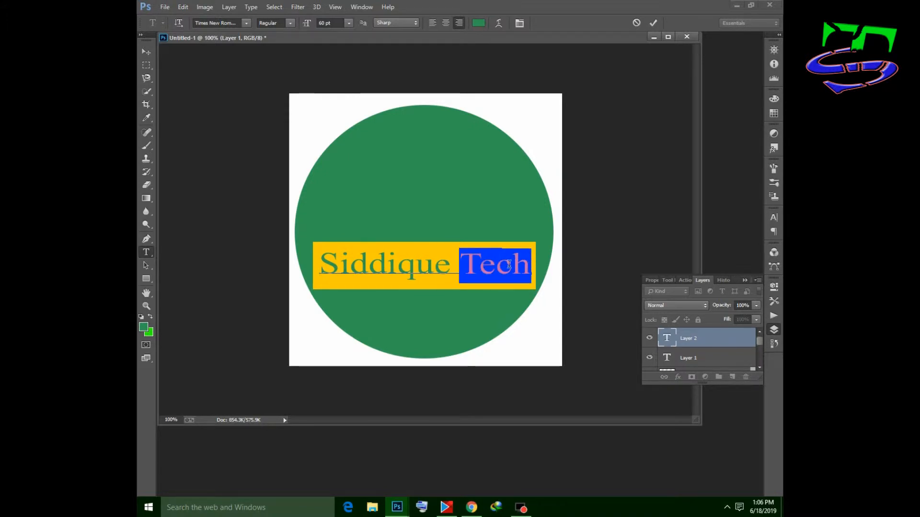
left_click(143, 329)
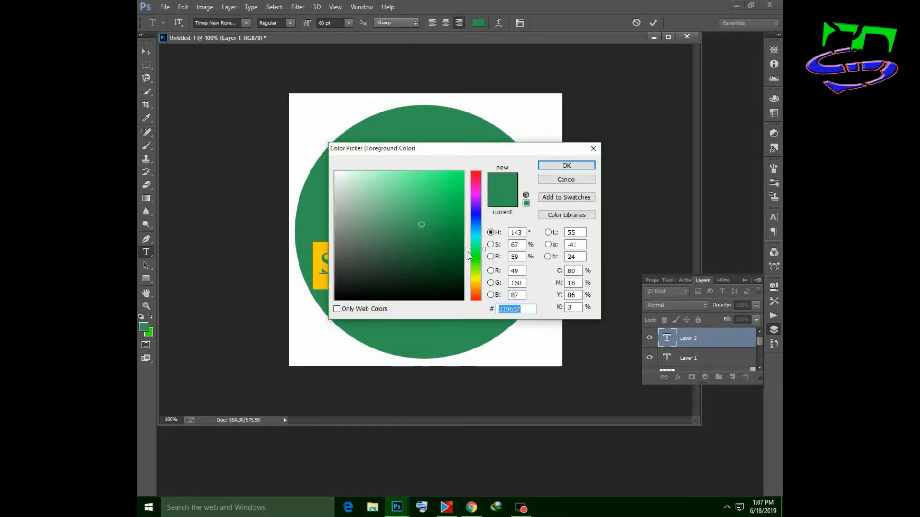
left_click_drag(474, 221, 476, 184)
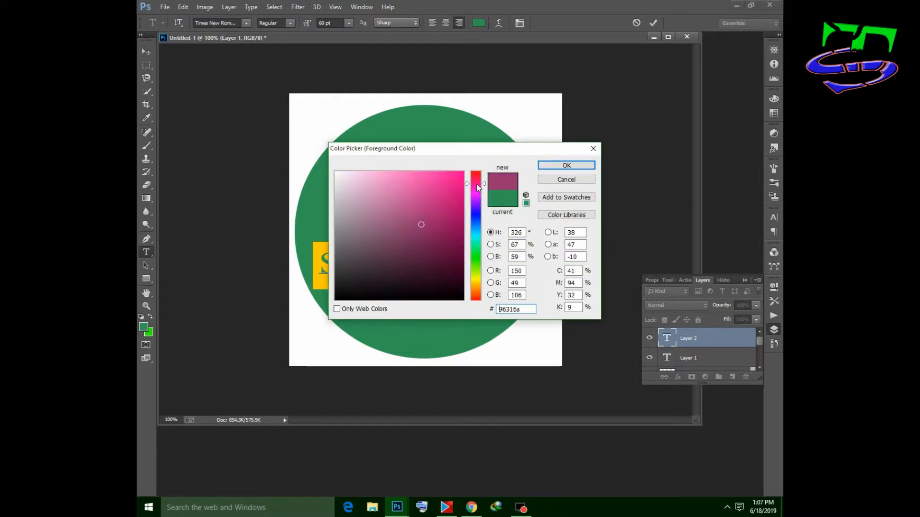
left_click_drag(444, 216, 450, 202)
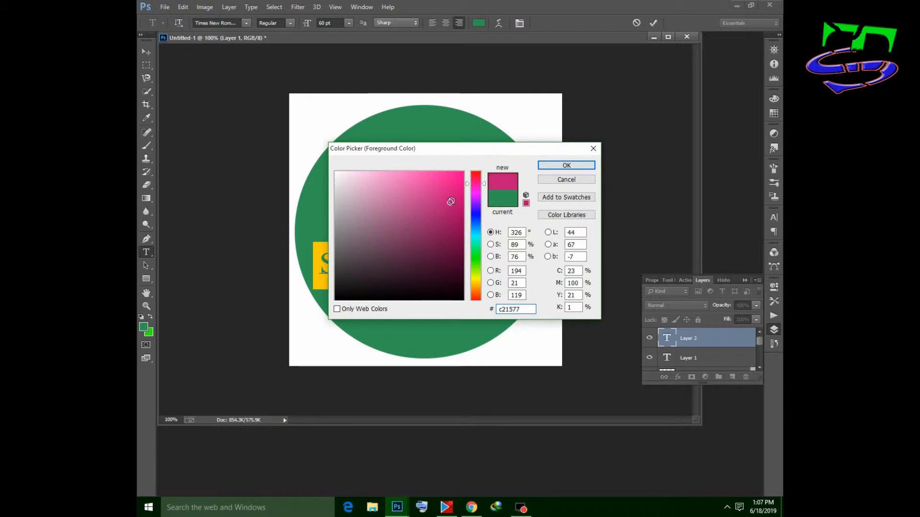
left_click(575, 167)
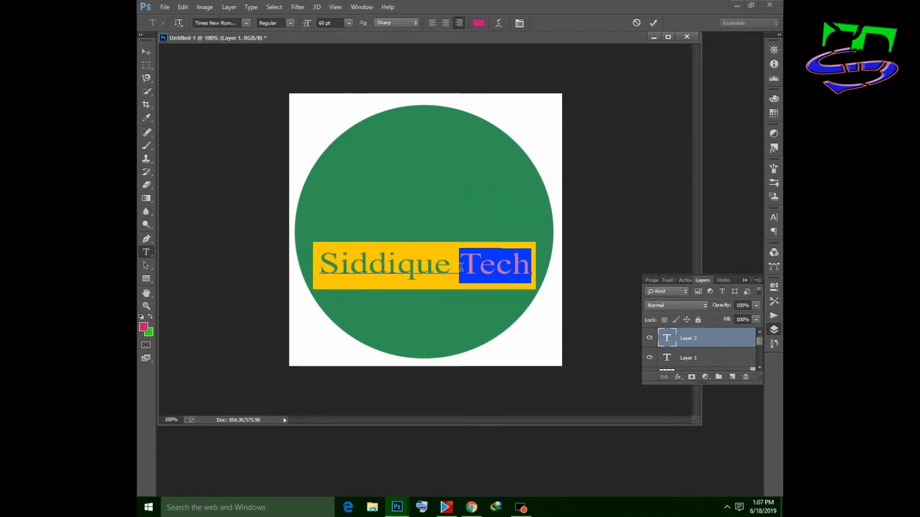
left_click(468, 272)
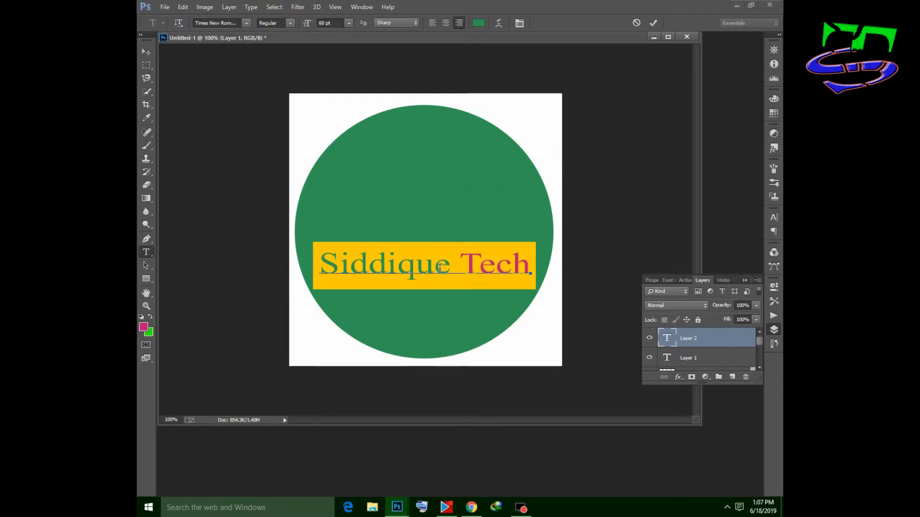
Step: Recolor the word "Siddique" in the banner text to light blue #3ab2ea
left_click_drag(450, 267, 322, 263)
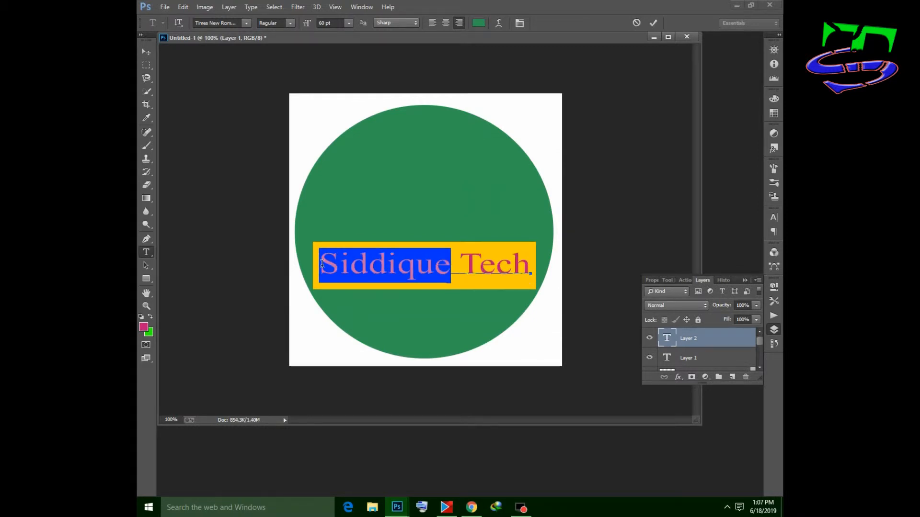
left_click(142, 327)
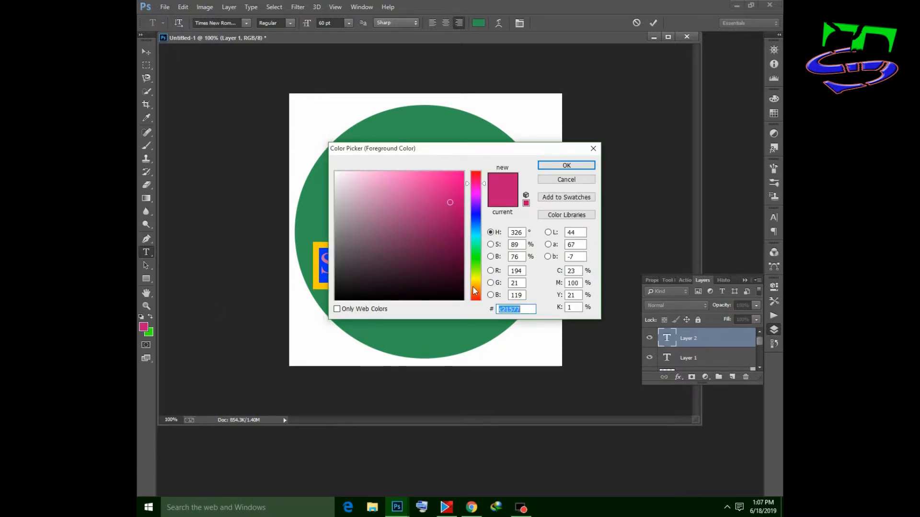
left_click_drag(481, 197, 475, 229)
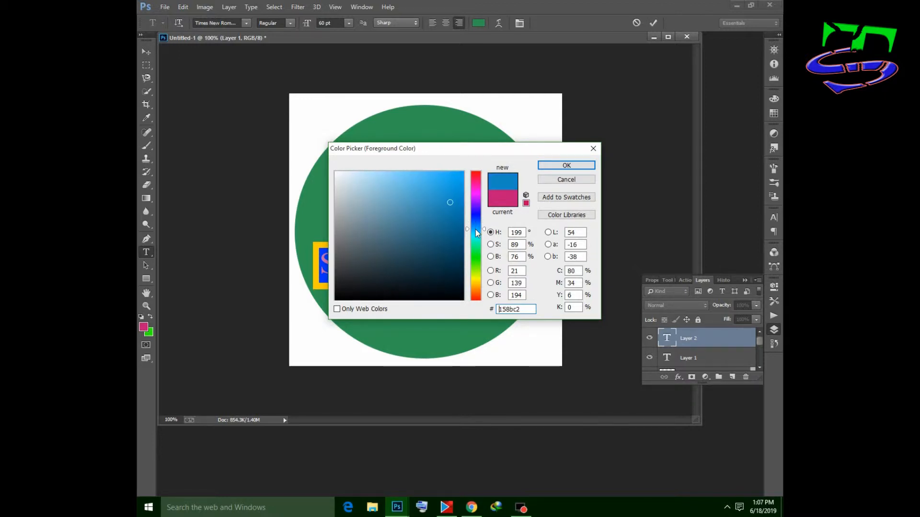
left_click(441, 197)
left_click_drag(441, 197, 432, 182)
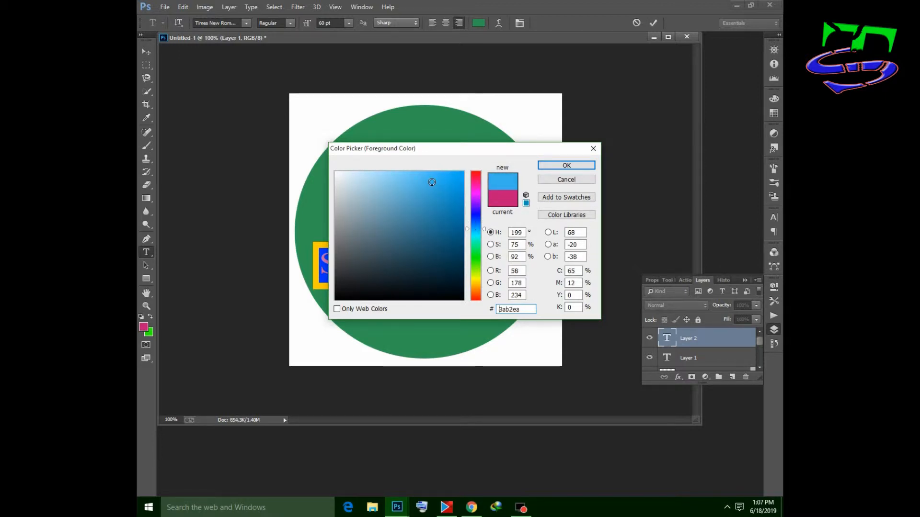
left_click(564, 166)
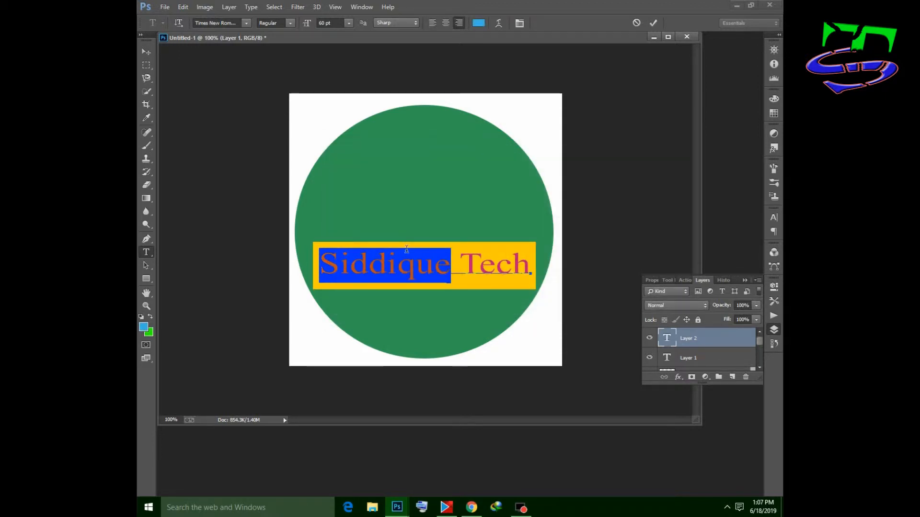
left_click(460, 265)
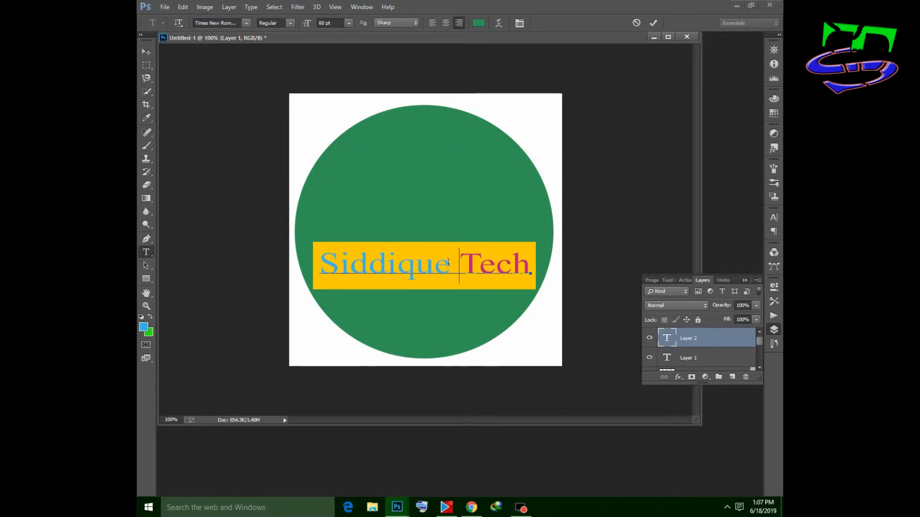
Step: Finish editing the banner text and add a 3 px outside Stroke layer style to the "Siddique Tech" layer
left_click(535, 250)
left_click_drag(463, 266, 515, 281)
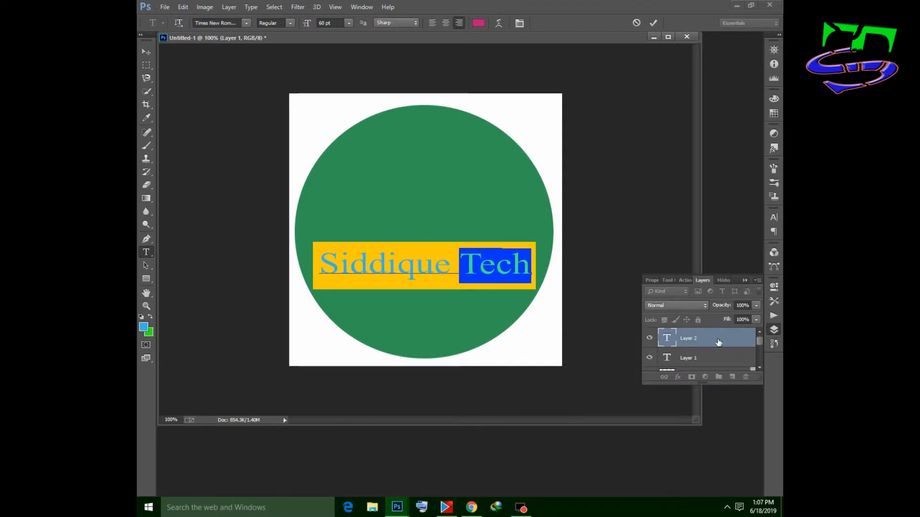
left_click(736, 341)
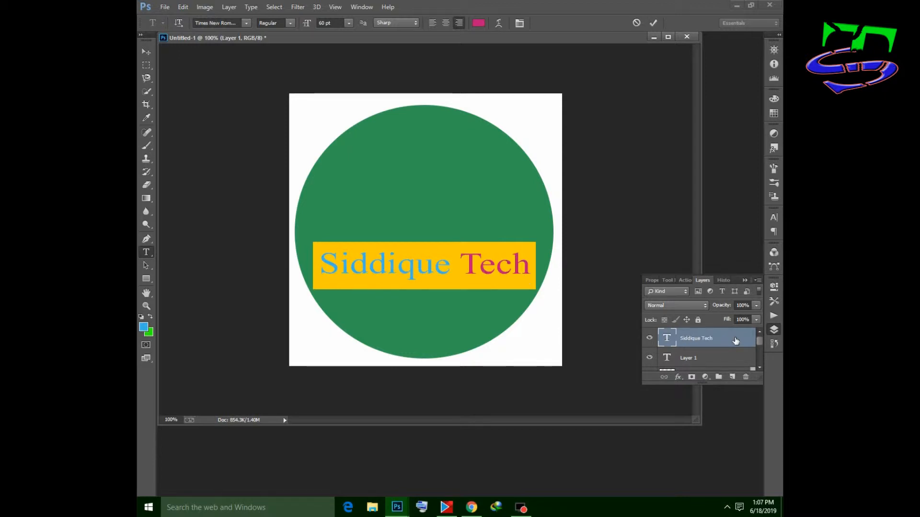
double_click(736, 341)
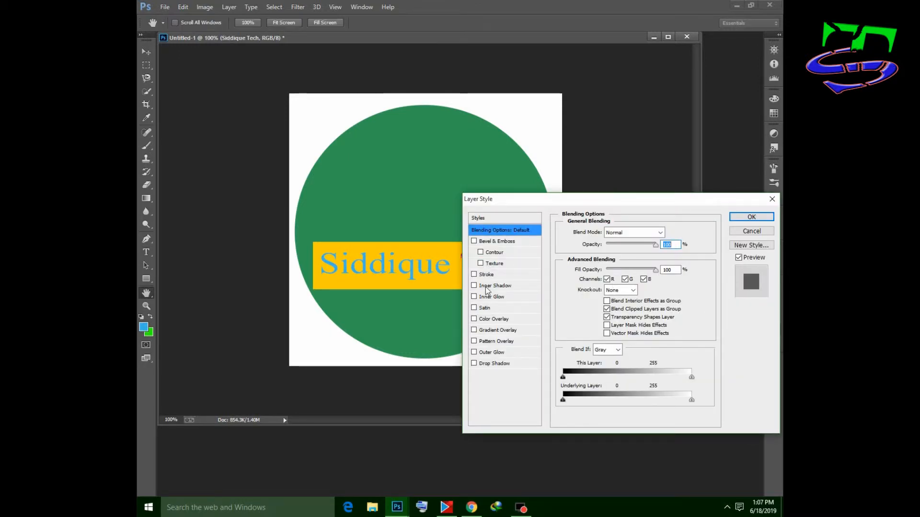
left_click(473, 275)
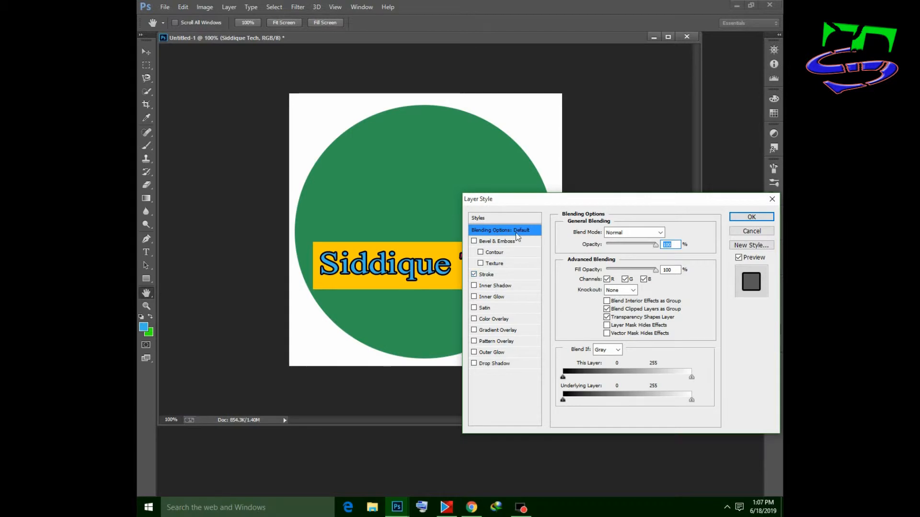
left_click_drag(575, 199, 447, 303)
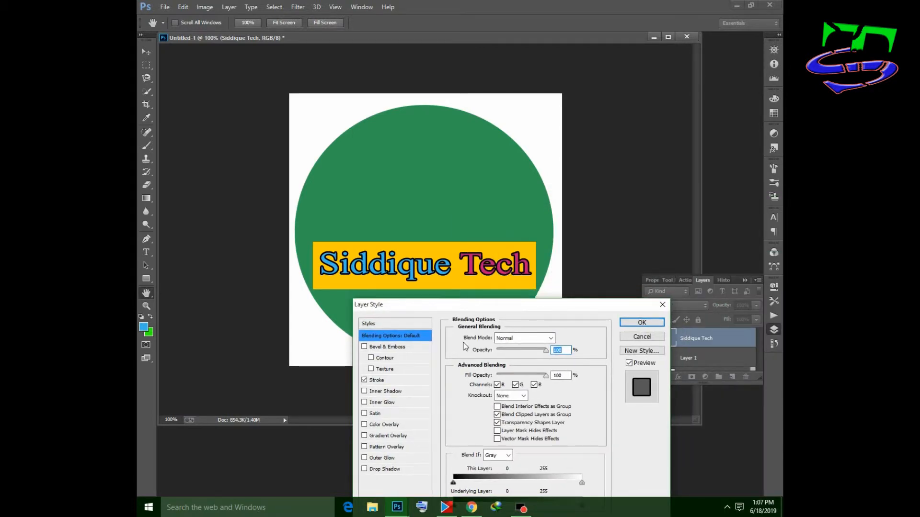
left_click(382, 381)
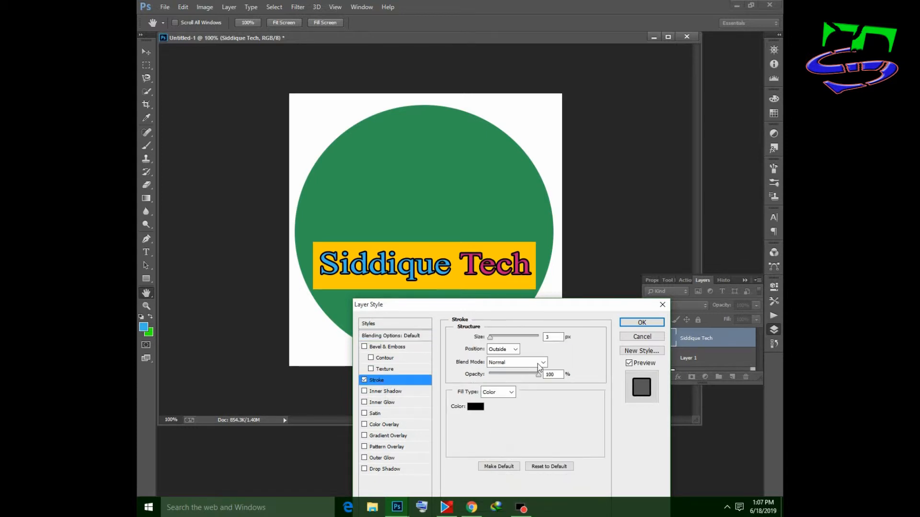
Step: Set the text stroke color to very dark red #390505 and apply the layer style
left_click(475, 407)
left_click_drag(467, 151, 645, 104)
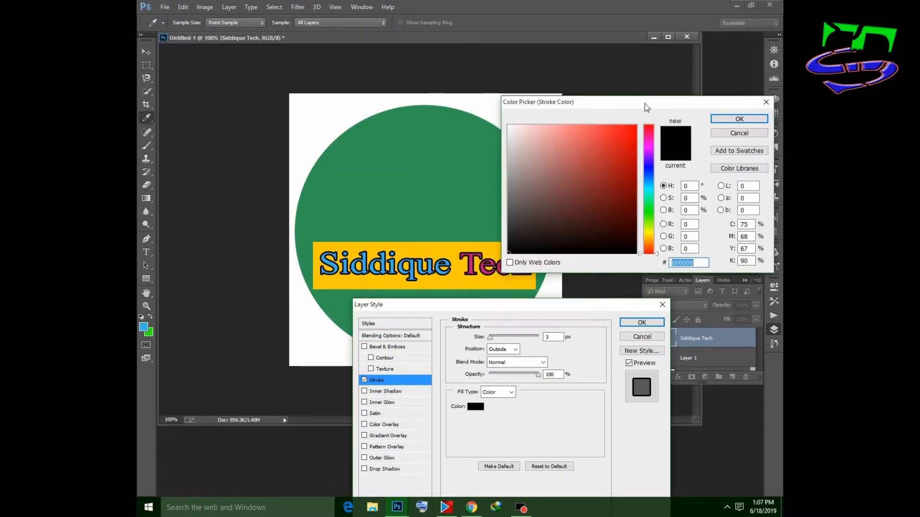
left_click(556, 195)
left_click_drag(587, 193, 627, 134)
left_click(624, 201)
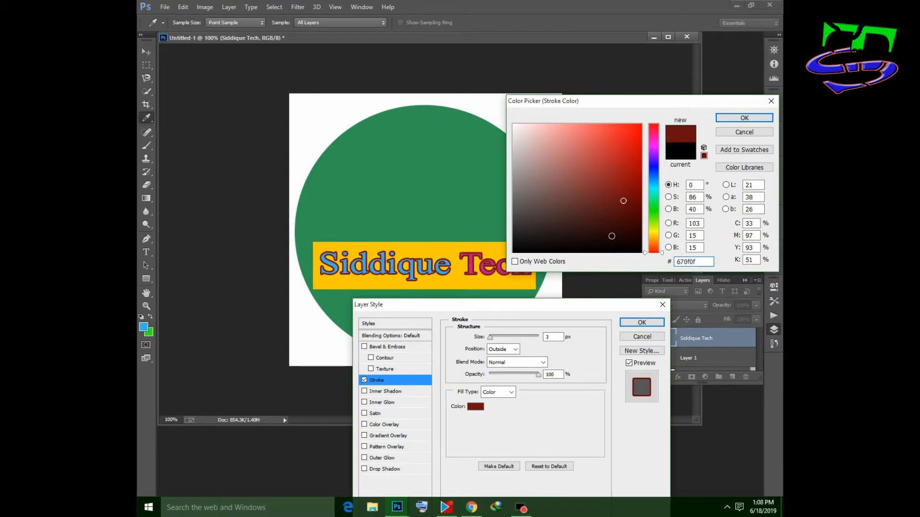
left_click(612, 244)
mouse_move(550, 225)
left_mouse_down()
mouse_move(539, 164)
mouse_move(548, 145)
mouse_move(585, 163)
mouse_move(608, 236)
left_mouse_up()
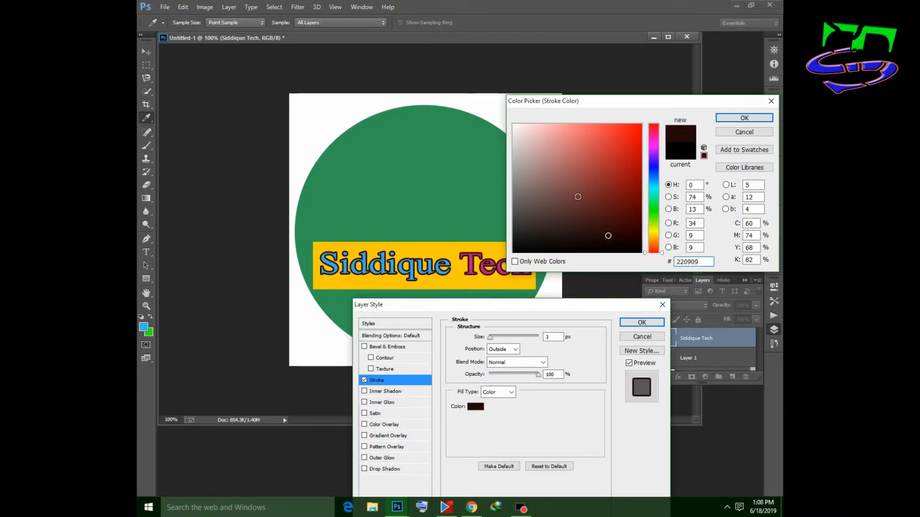
left_click(524, 132)
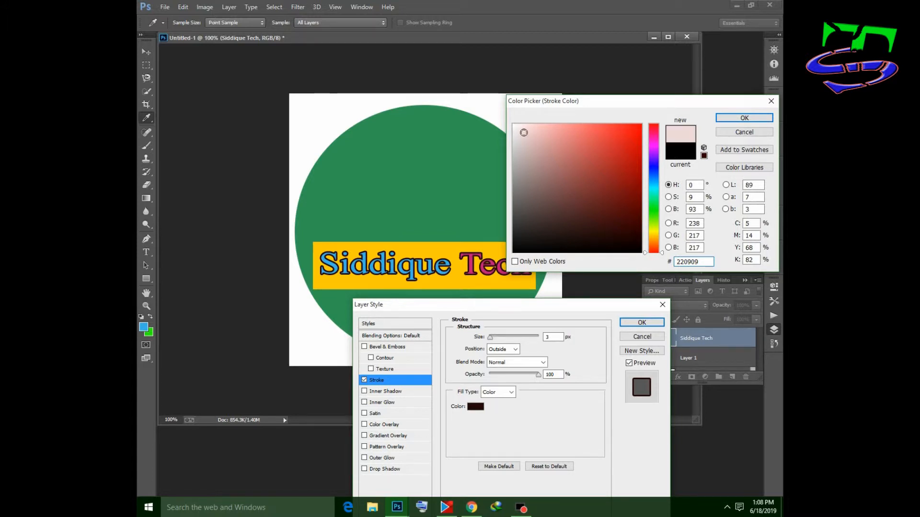
left_click_drag(544, 199, 631, 224)
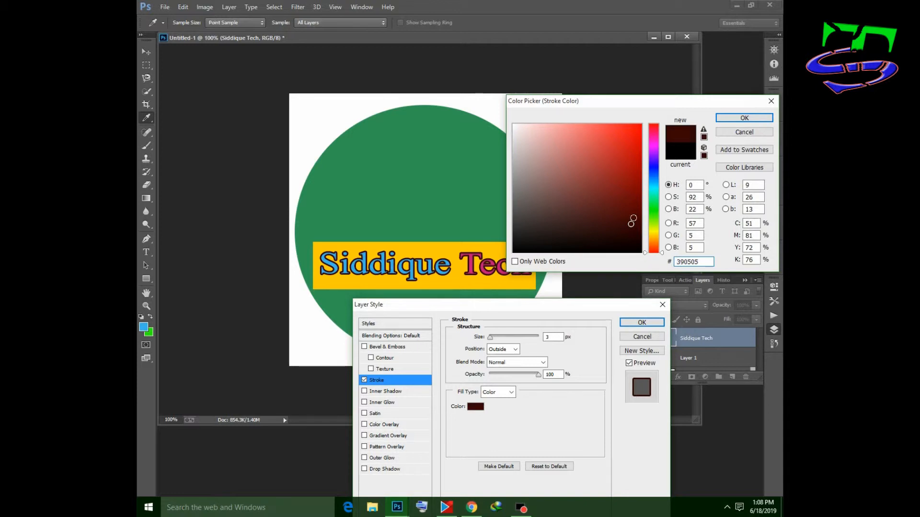
left_click(745, 118)
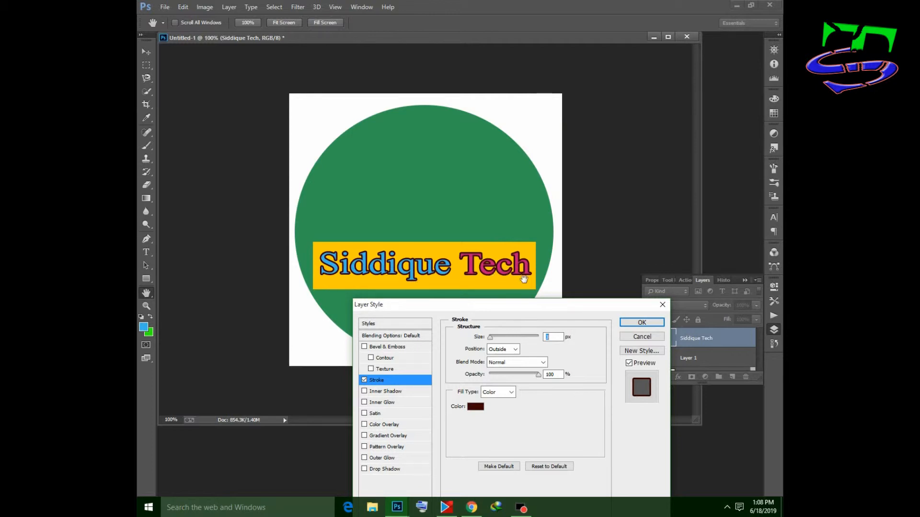
left_click(646, 326)
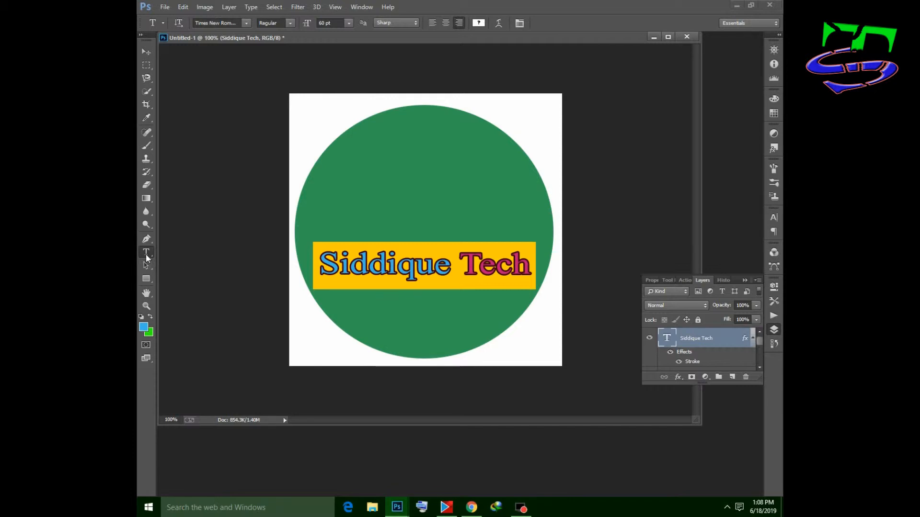
Step: Open the photo IMG_0263 from the Desktop and position its window in front of the logo document
left_click(165, 7)
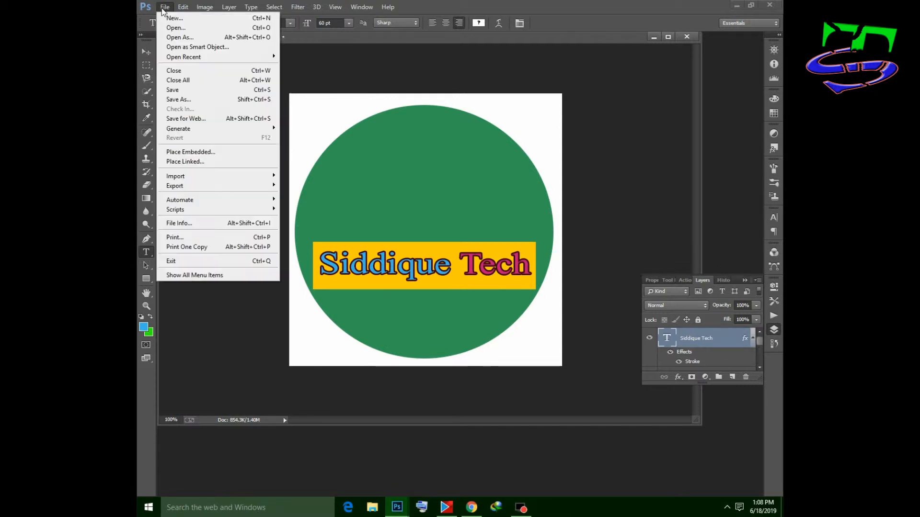
left_click(181, 38)
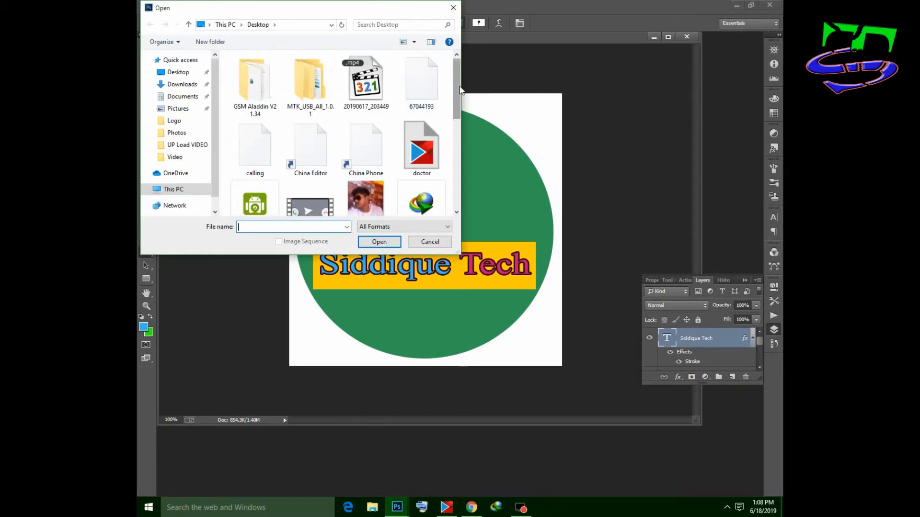
left_click_drag(458, 94, 462, 113)
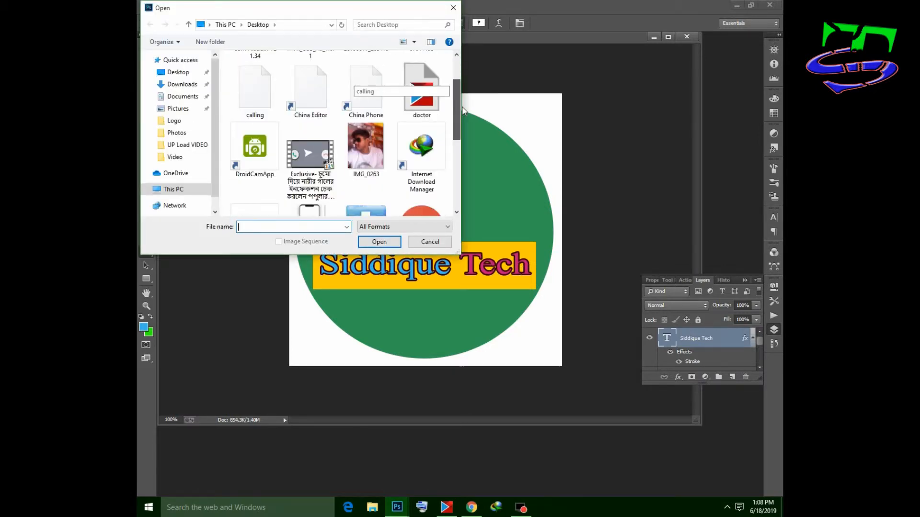
left_click(374, 143)
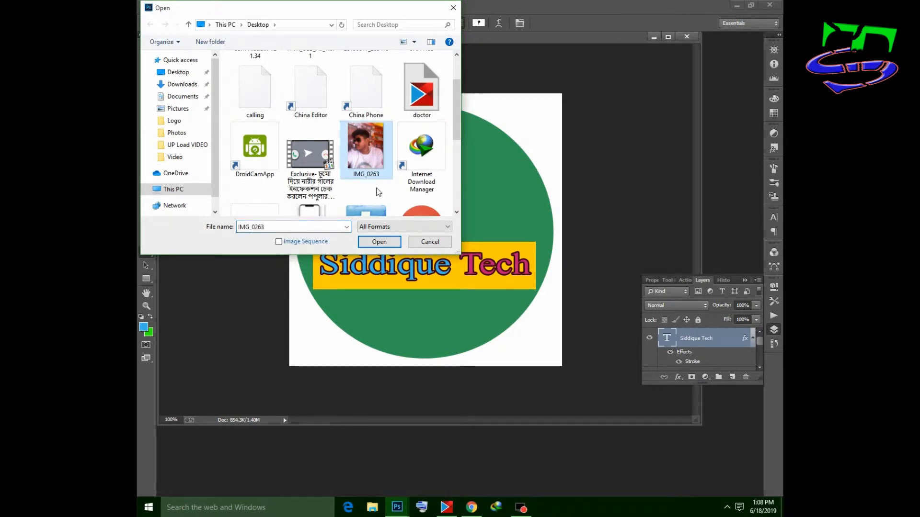
left_click(387, 244)
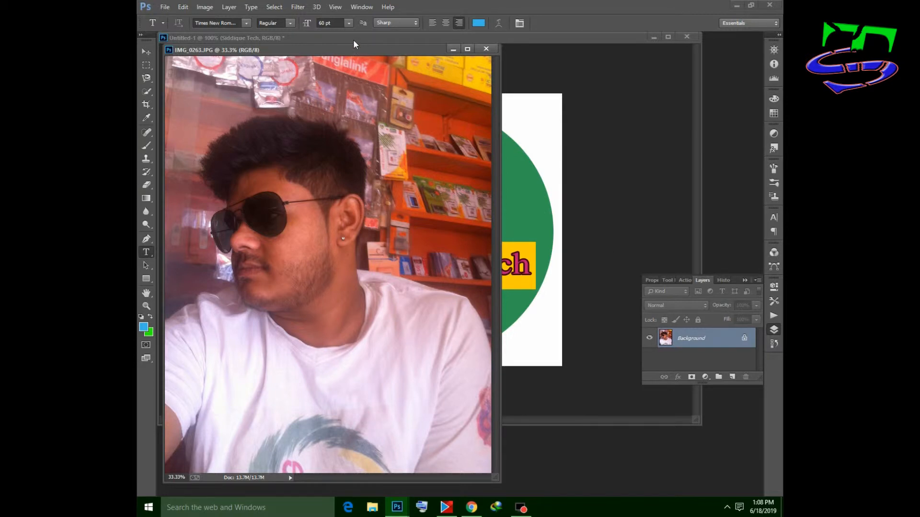
left_click_drag(354, 40, 384, 51)
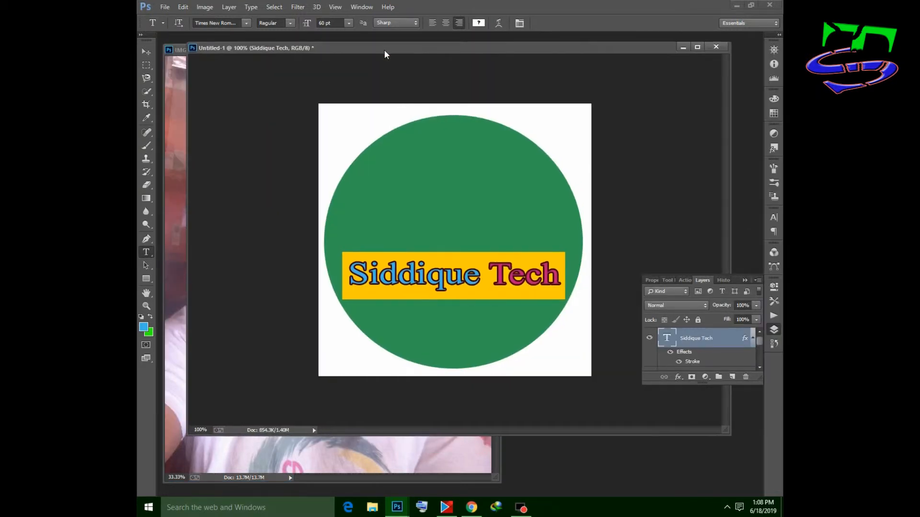
left_click(184, 50)
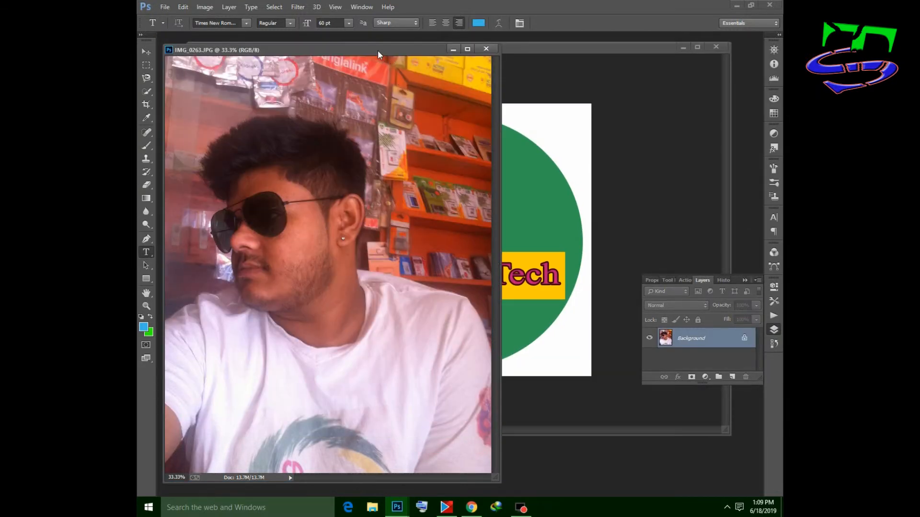
left_click_drag(379, 50, 490, 49)
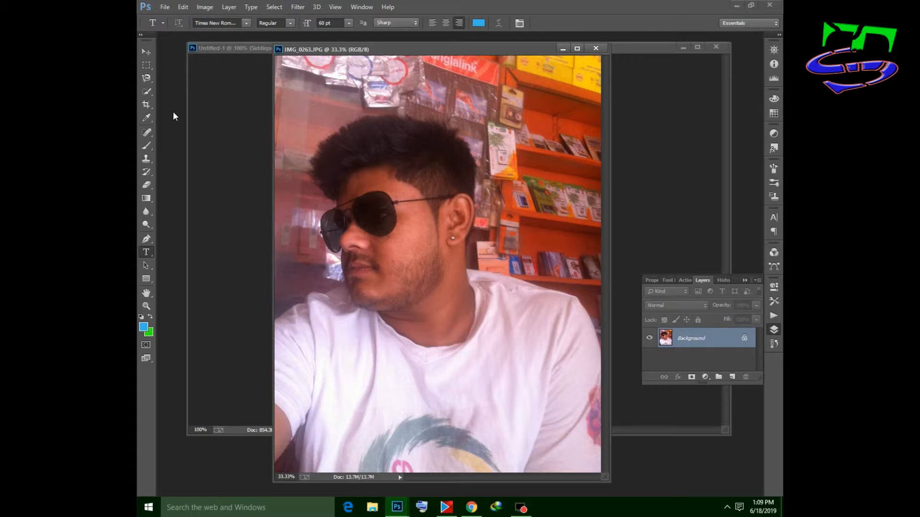
Step: Select the man's head and shoulders in the photo with the Polygonal Lasso tool, closing the outline across his chest
left_click(148, 82)
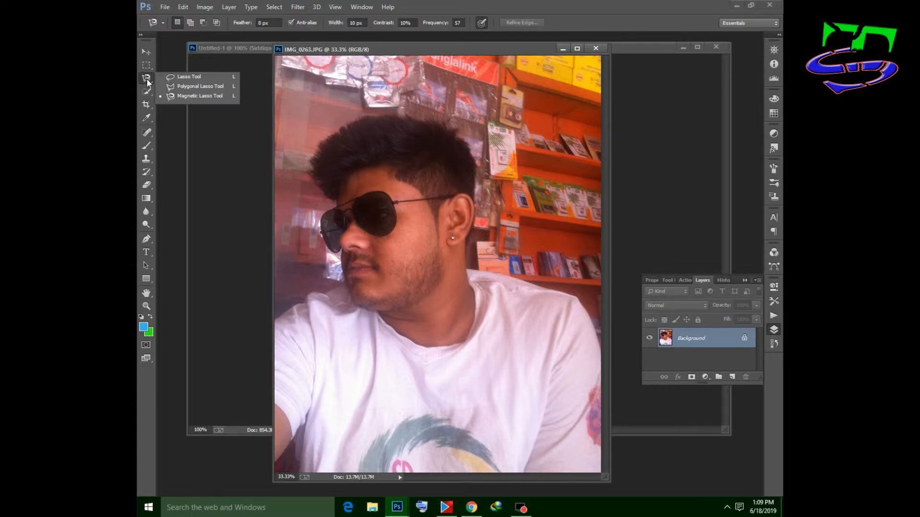
left_click(189, 85)
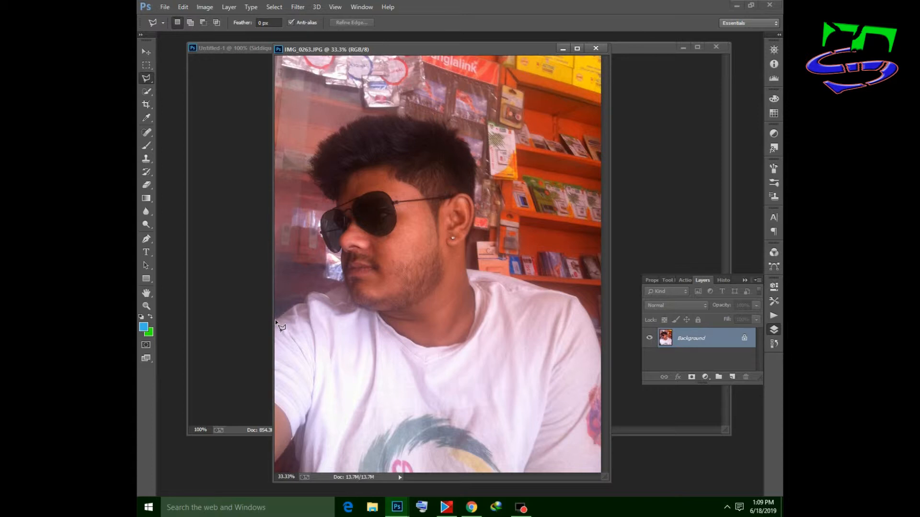
left_click(294, 305)
left_click(306, 302)
left_click(309, 292)
left_click(319, 292)
left_click(321, 296)
left_click(326, 294)
left_click(330, 290)
left_click(346, 284)
left_click(321, 192)
left_click(317, 184)
left_click(315, 173)
left_click(314, 161)
left_click(320, 146)
left_click(332, 134)
left_click(345, 126)
left_click(368, 117)
left_click(398, 117)
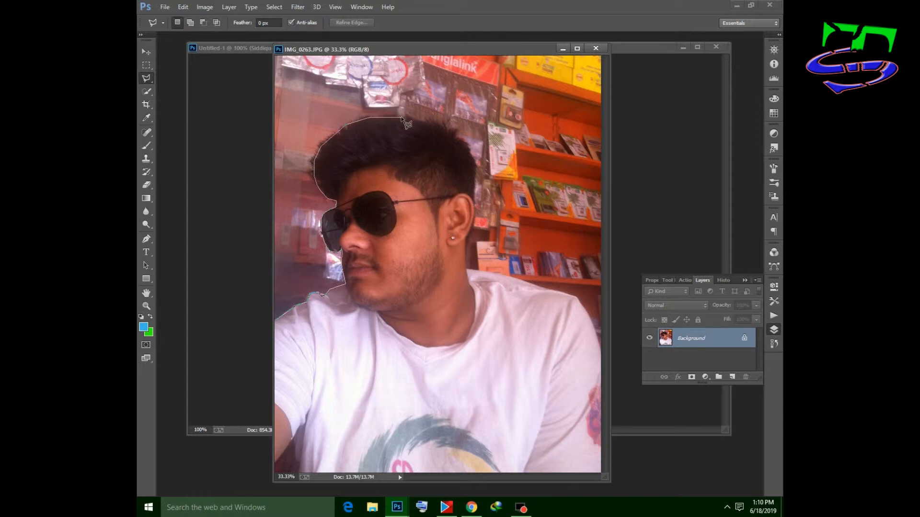
left_click(458, 140)
left_click(467, 146)
left_click(474, 165)
left_click(466, 270)
left_click(497, 272)
left_click(541, 288)
left_click(564, 292)
left_click(575, 296)
left_click(597, 337)
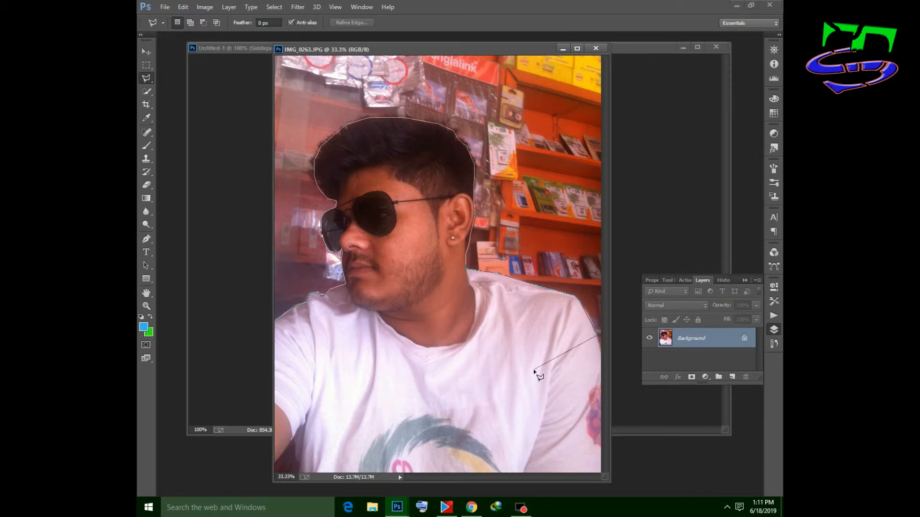
left_click(586, 355)
left_click(496, 393)
left_click(443, 404)
left_click(392, 404)
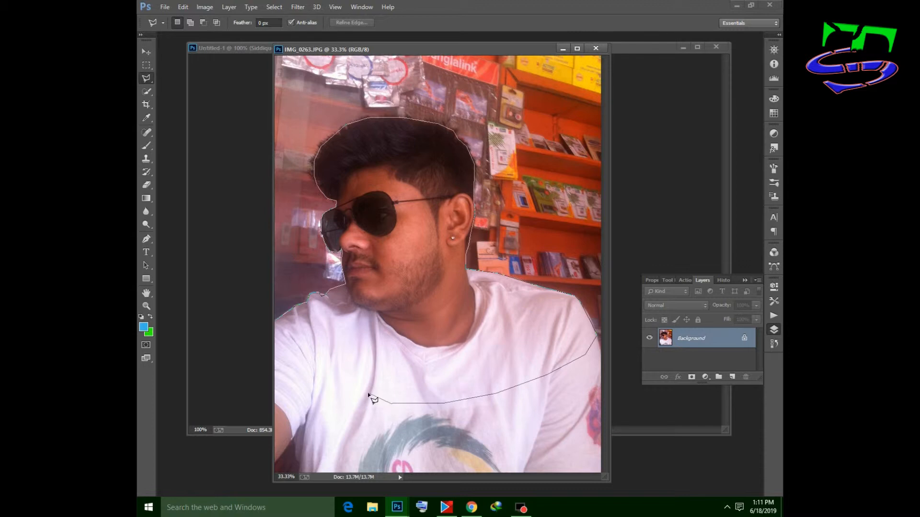
left_click(317, 368)
left_click(294, 350)
left_click(280, 326)
left_click(305, 311)
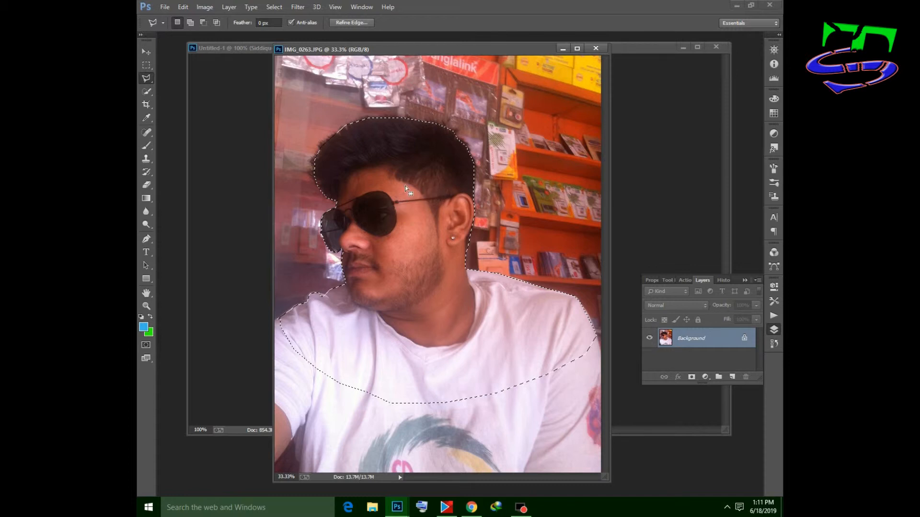
Step: Move the selected head-and-shoulders cutout from the photo into the logo document as a new layer
left_click_drag(404, 185, 573, 199)
left_click_drag(641, 165, 642, 165)
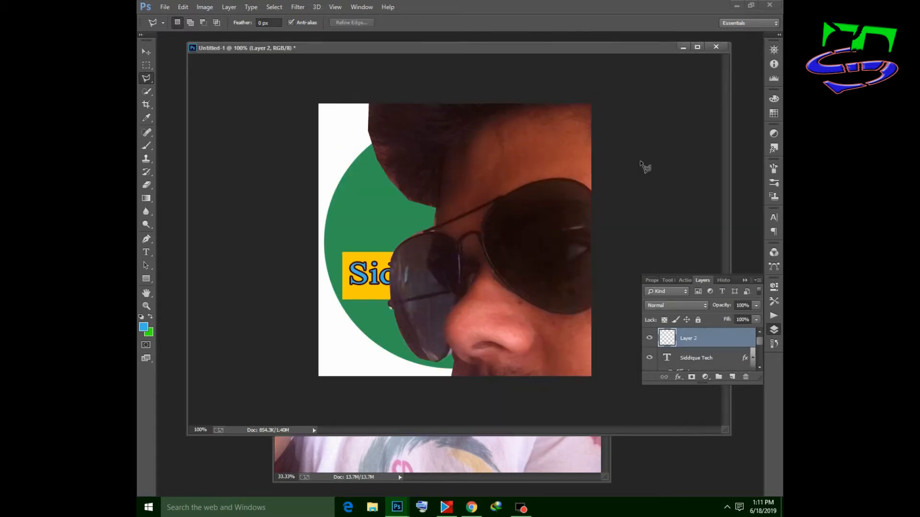
left_click_drag(525, 163, 493, 167)
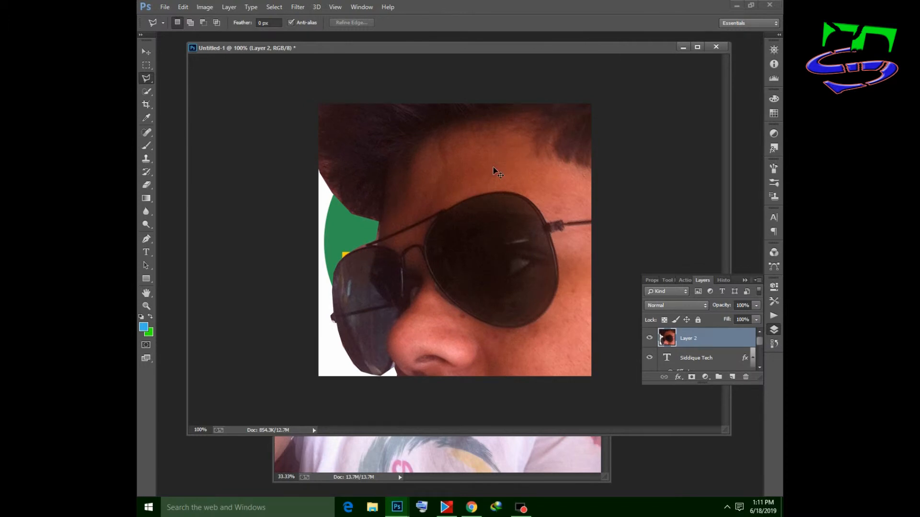
Step: Scale the portrait cutout down to about 43% width and 41% height, then move it back over the green circle
key("ctrl+t")
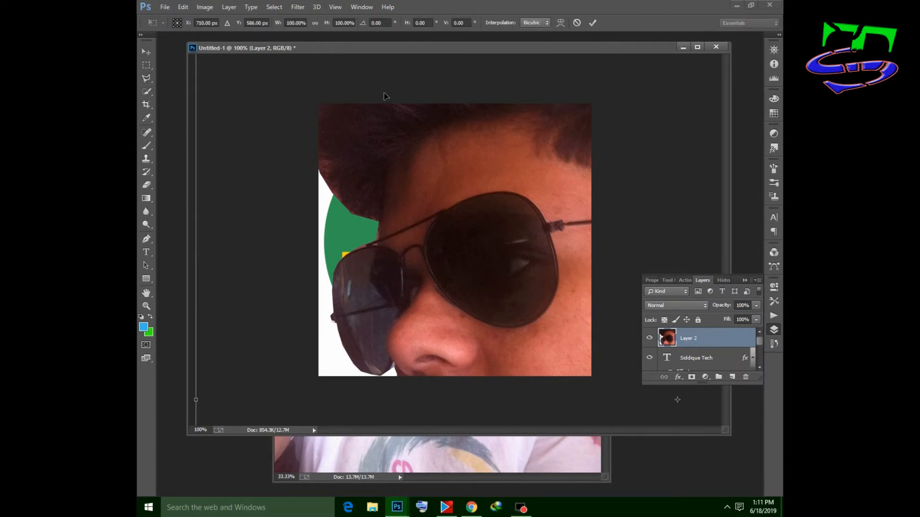
left_click_drag(516, 123, 435, 250)
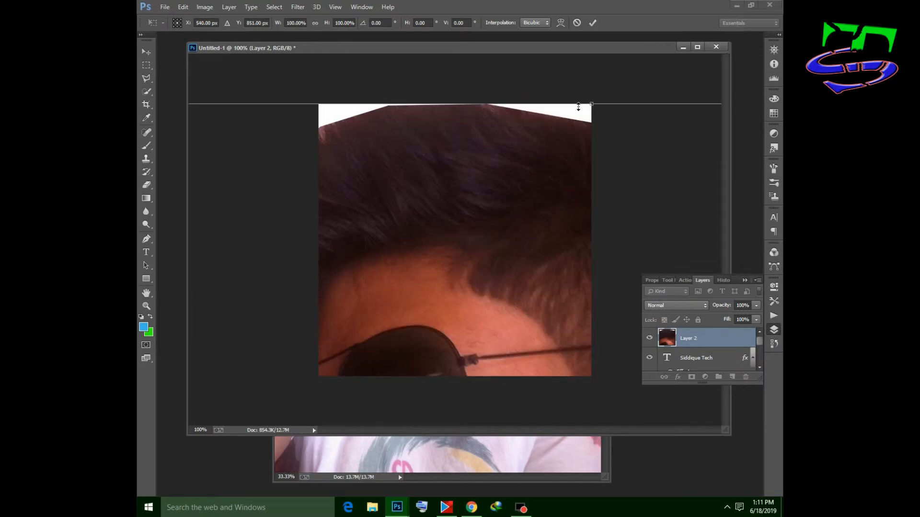
left_click_drag(592, 104, 592, 213)
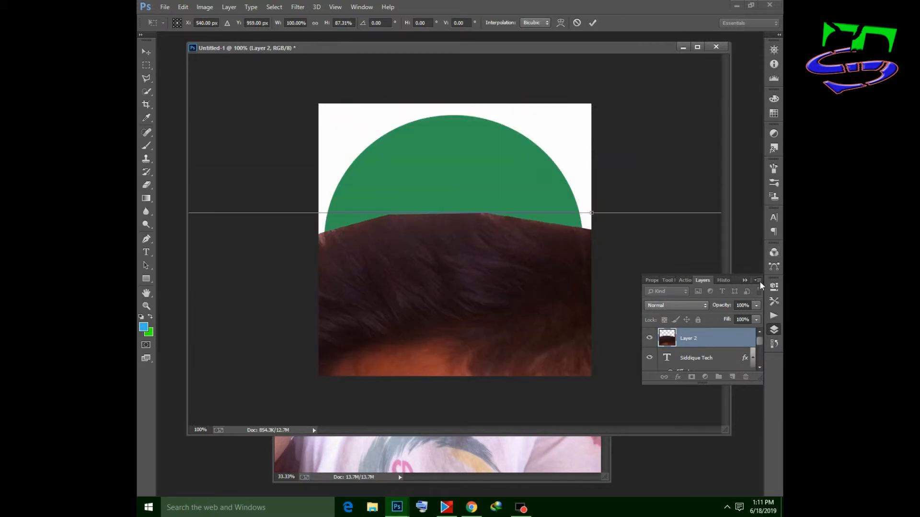
left_click(744, 281)
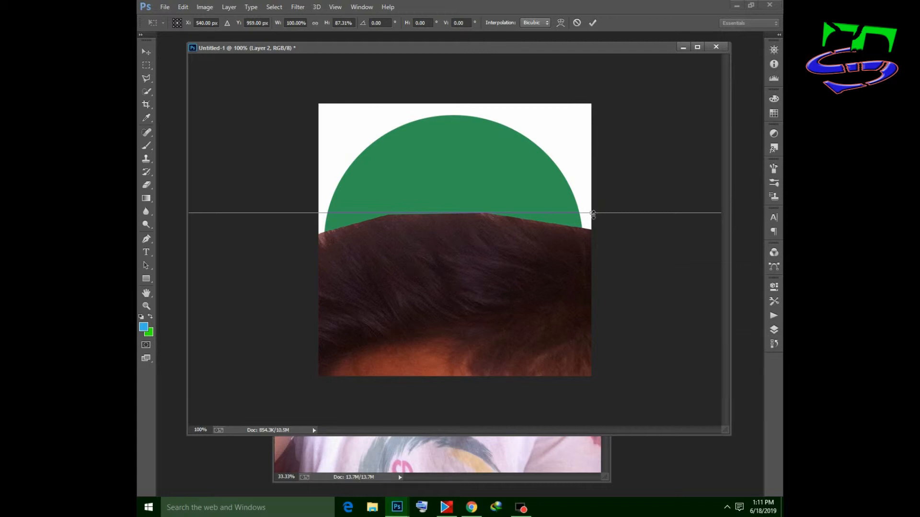
left_click_drag(591, 213, 591, 217)
left_click_drag(573, 328, 492, 126)
left_click_drag(373, 164, 675, 253)
left_click_drag(393, 197, 516, 274)
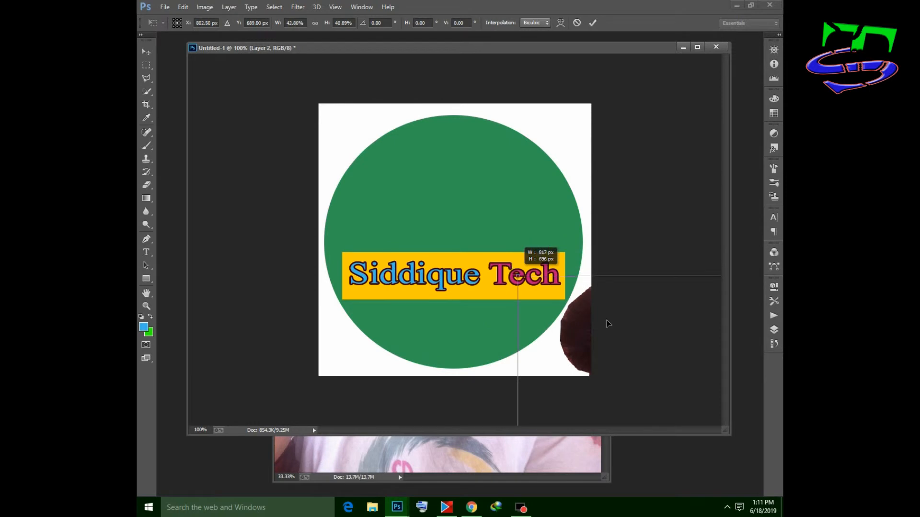
left_click_drag(579, 317, 322, 177)
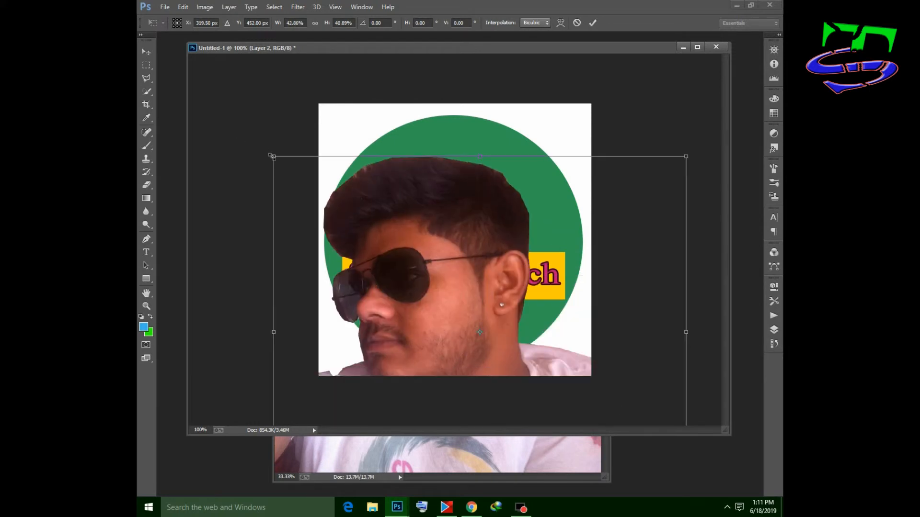
Step: Shrink the portrait further to about 17% width and 19% height, placing it over the upper part of the circle
left_click_drag(268, 151, 389, 193)
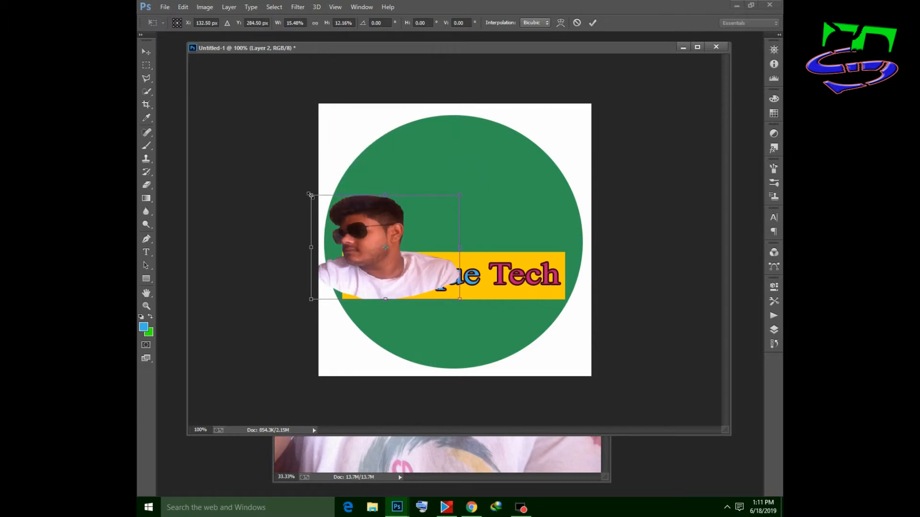
left_click_drag(311, 195, 446, 167)
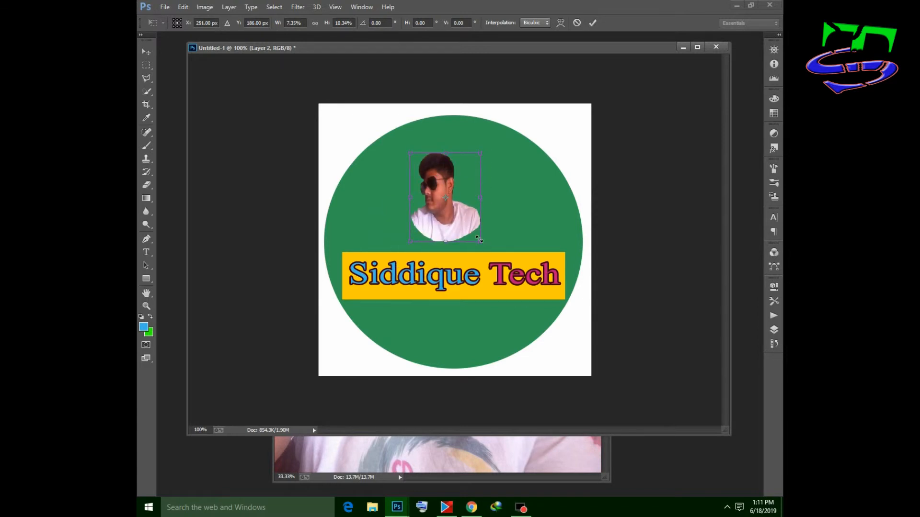
left_click_drag(478, 240, 574, 315)
left_click_drag(513, 265, 480, 220)
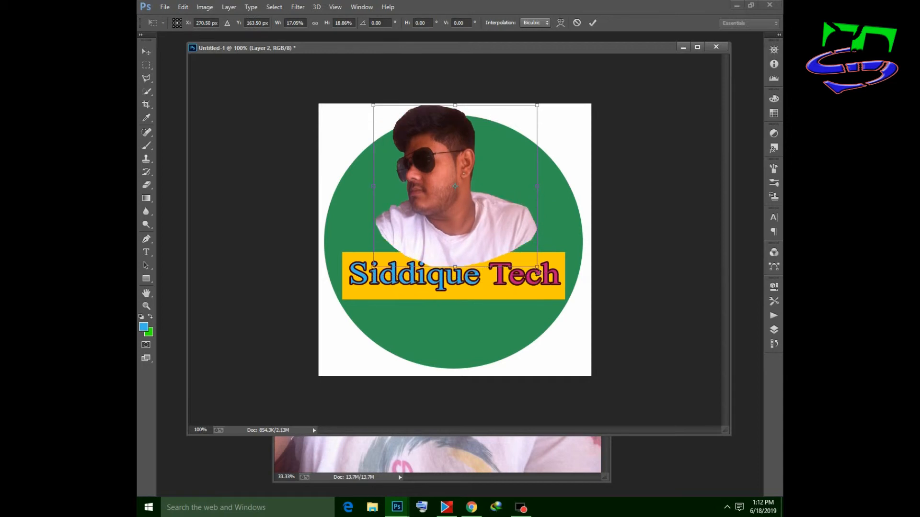
Step: Reduce the portrait to about 13.75% width and 13.69% height, centre it above the yellow banner, and apply the transform
left_click_drag(537, 272, 511, 246)
left_click_drag(471, 173, 484, 197)
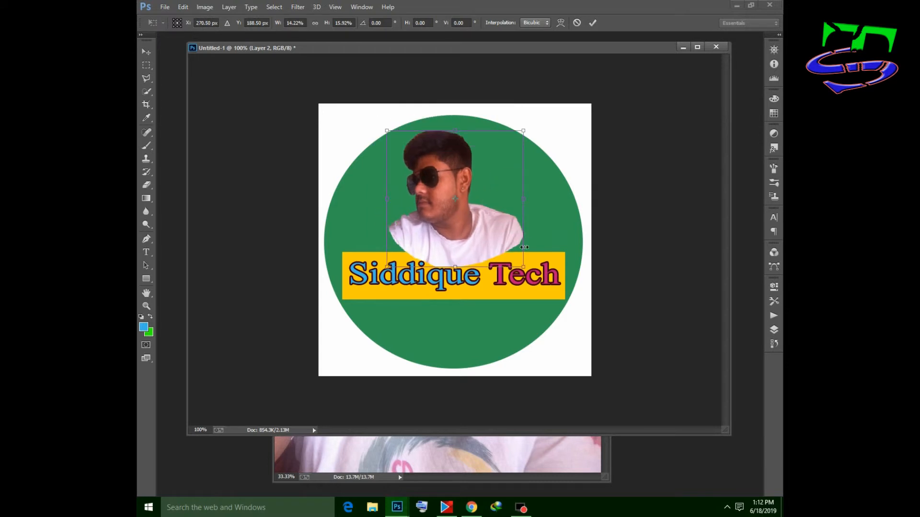
left_click_drag(524, 266, 513, 248)
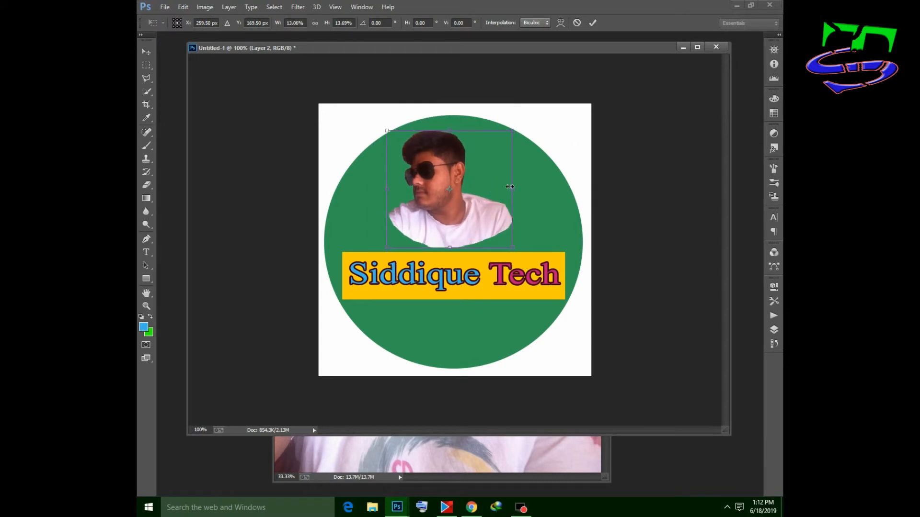
mouse_move(512, 190)
left_mouse_down()
mouse_move(258, 191)
mouse_move(519, 192)
left_mouse_up()
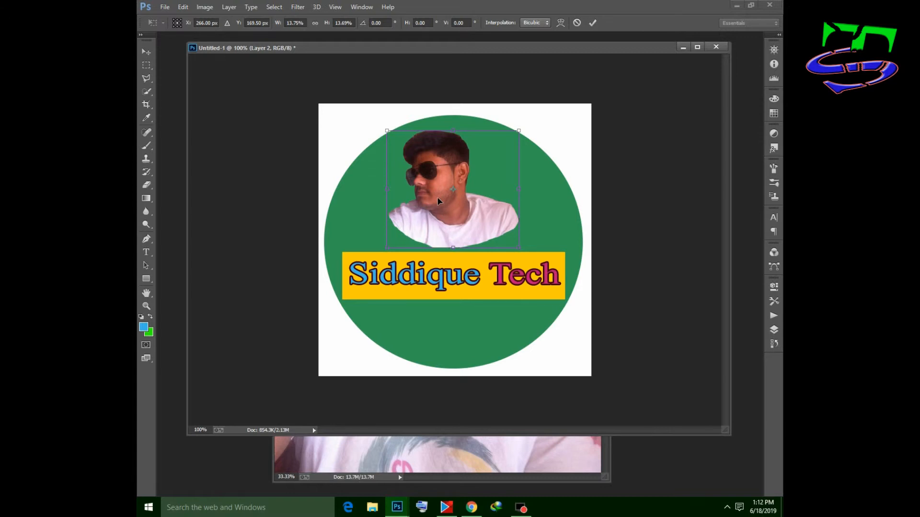
mouse_move(438, 197)
left_mouse_down()
mouse_move(439, 211)
mouse_move(438, 196)
left_mouse_up()
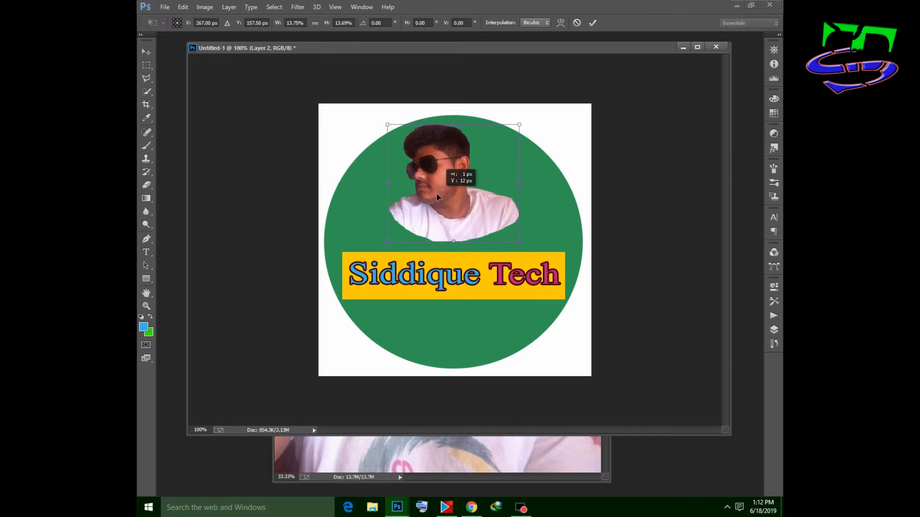
key("l")
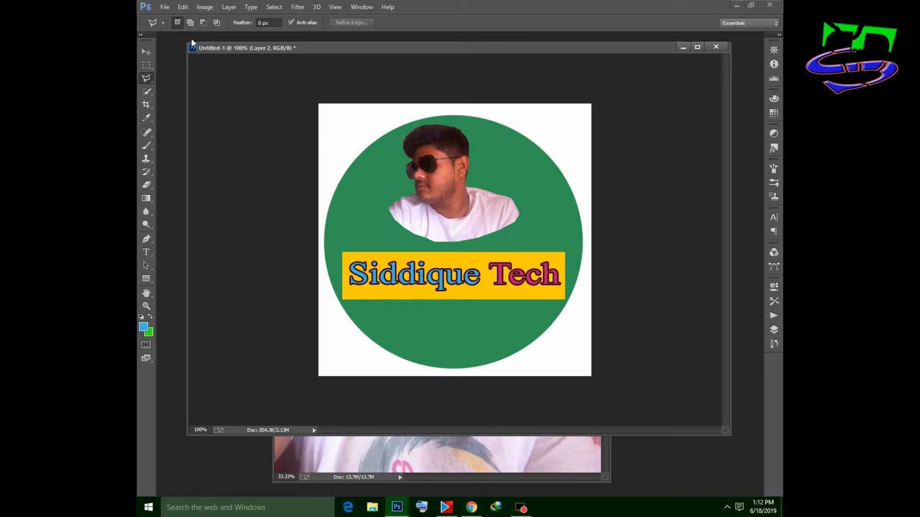
Step: Apply Auto Tone to the portrait layer and close the source photo IMG_0263
left_click(206, 7)
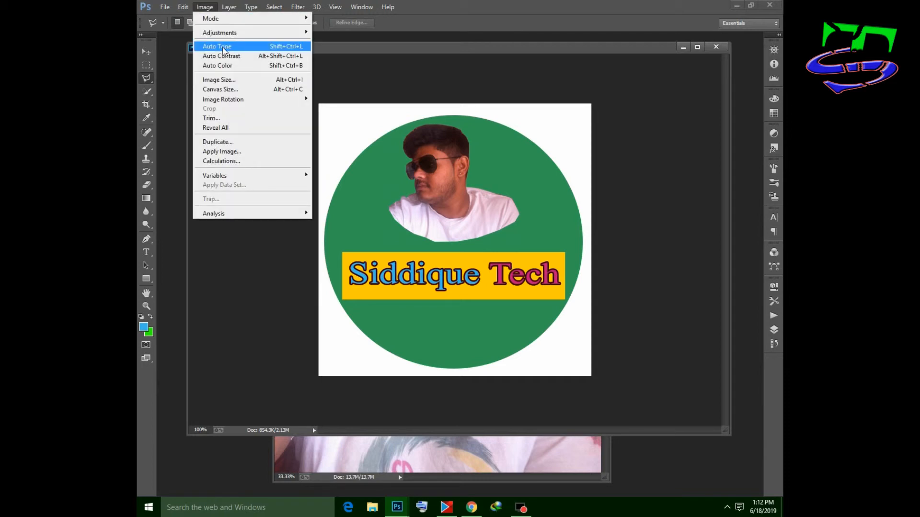
left_click(223, 48)
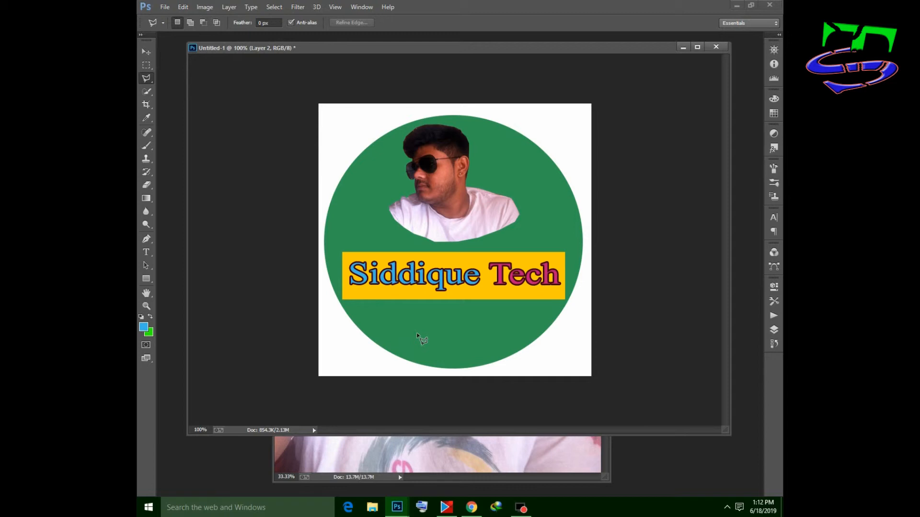
left_click(609, 446)
left_click(597, 48)
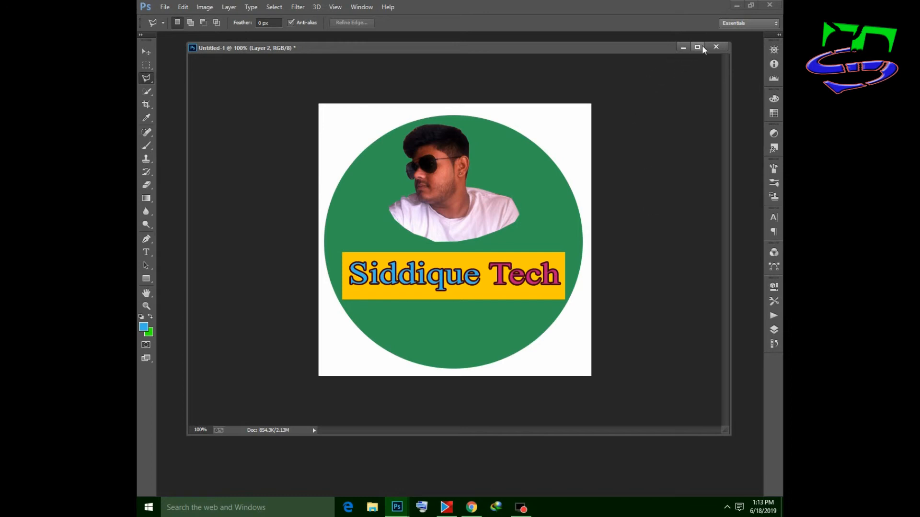
Step: Save the logo to the Desktop as PNG file Untitled-1, replacing the existing file, with Smallest / Slow compression and no interlacing
left_click(164, 6)
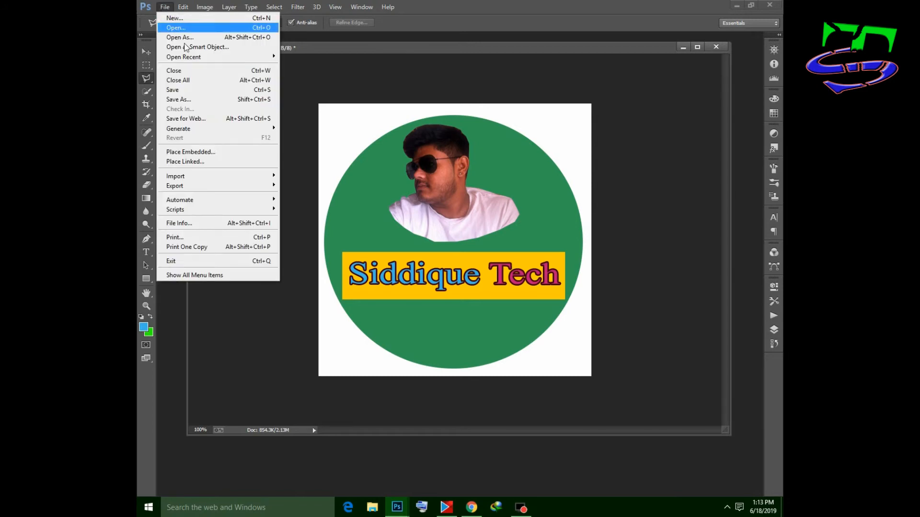
left_click(194, 100)
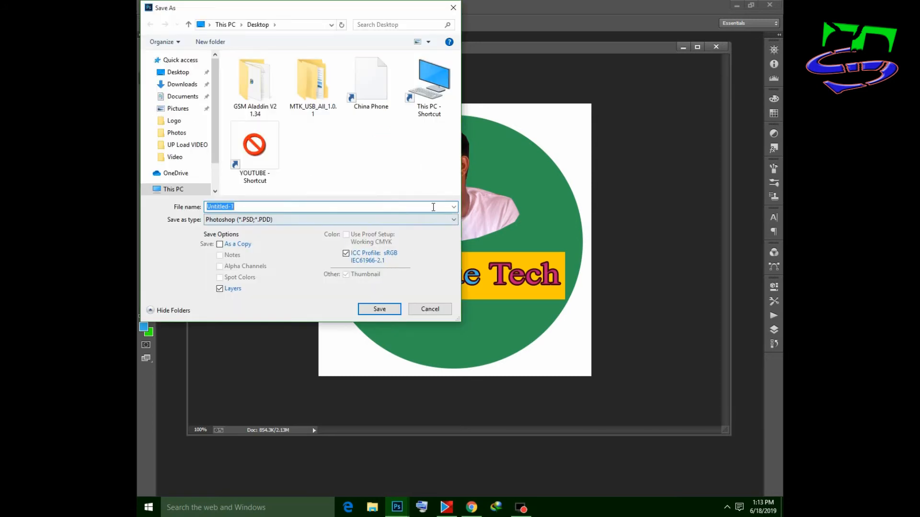
left_click(454, 221)
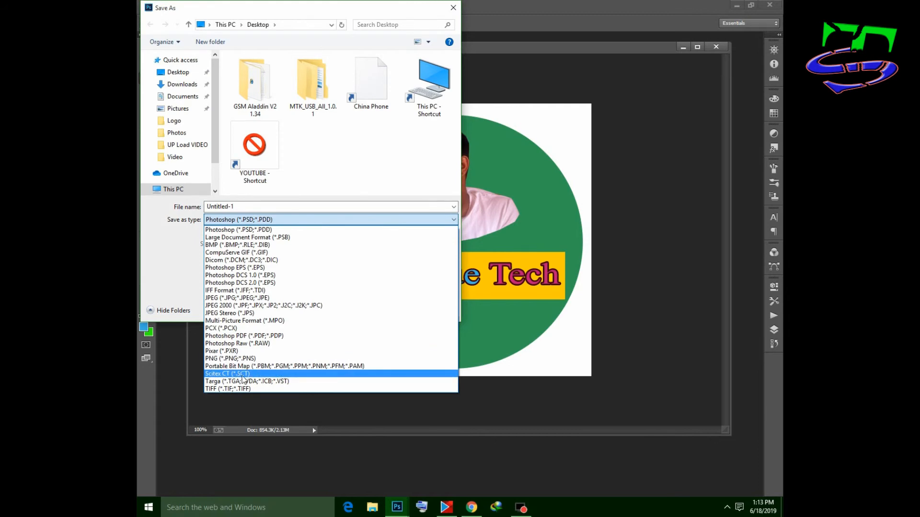
left_click(264, 359)
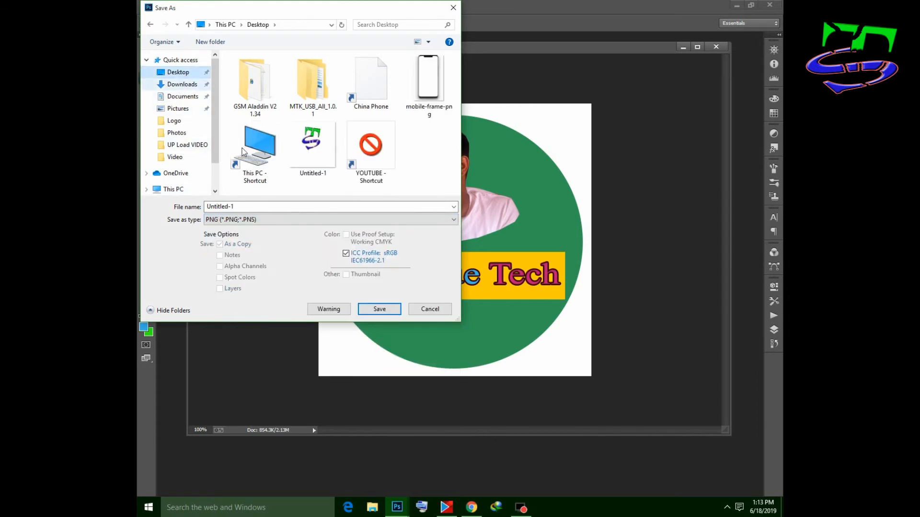
left_click(364, 312)
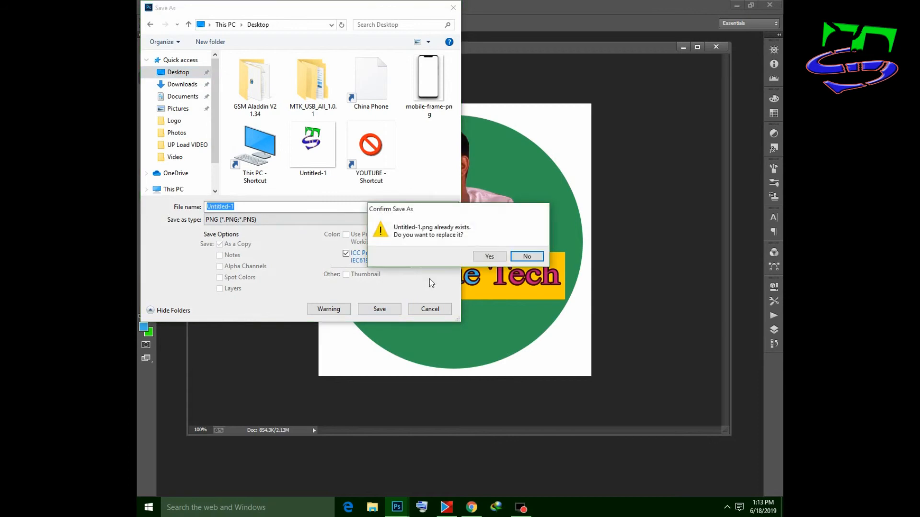
left_click(490, 256)
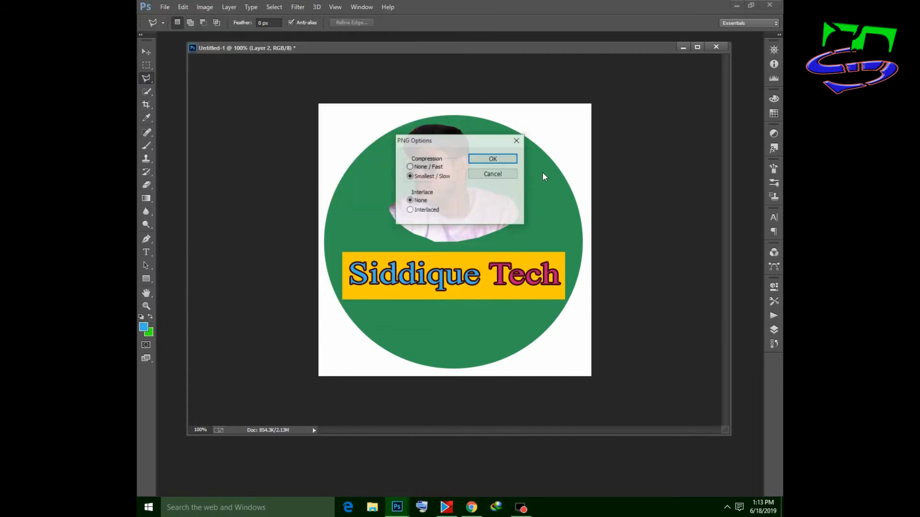
left_click(508, 158)
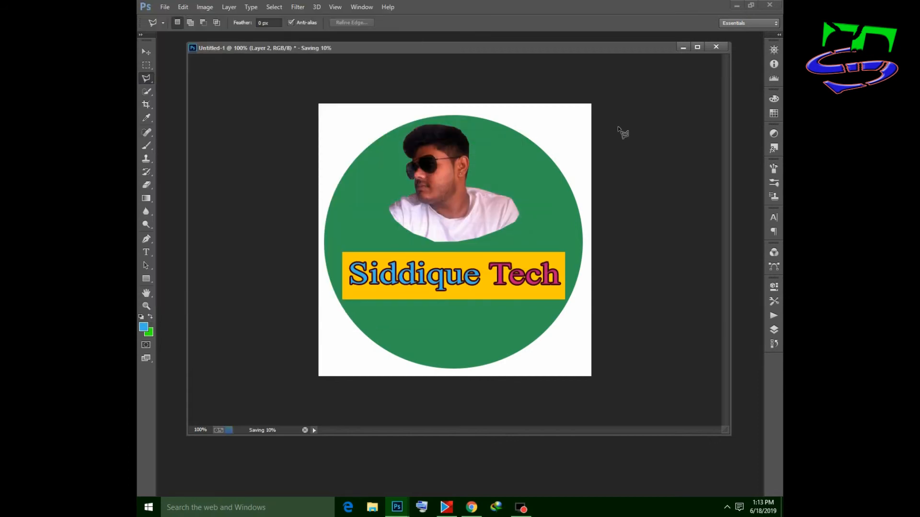
Step: View the saved Untitled-1 PNG from the Desktop in Photos, then return to the logo document in Photoshop
left_click(736, 7)
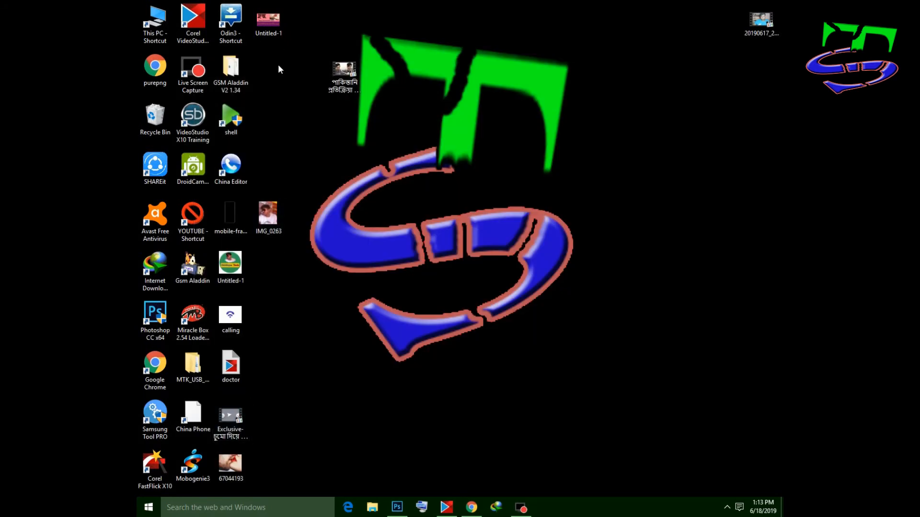
left_click(230, 266)
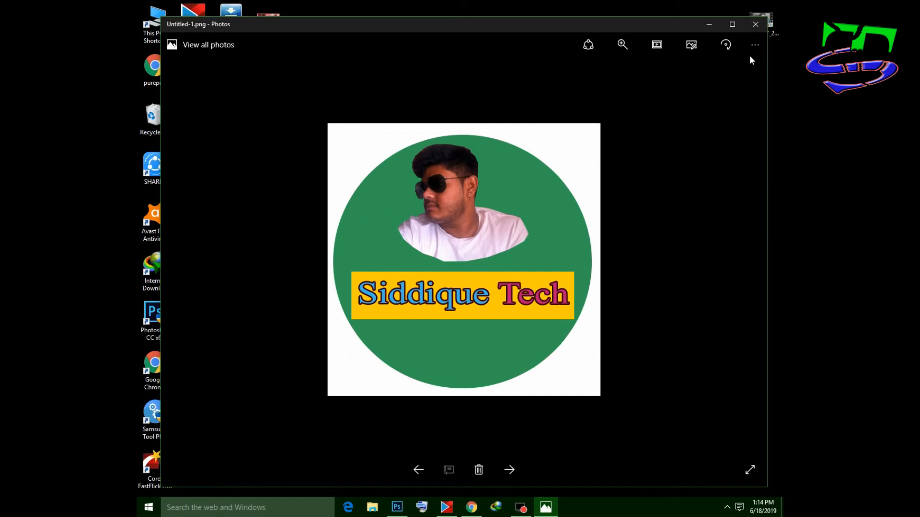
left_click(756, 29)
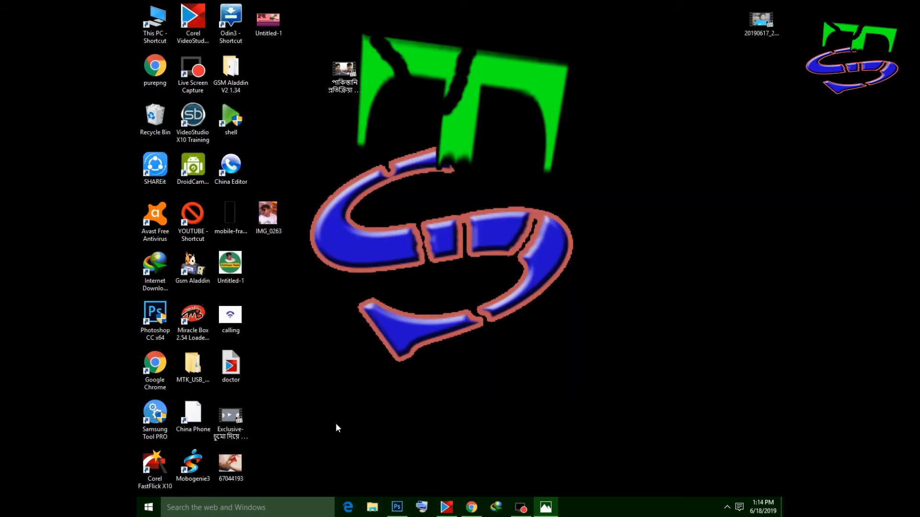
left_click(401, 507)
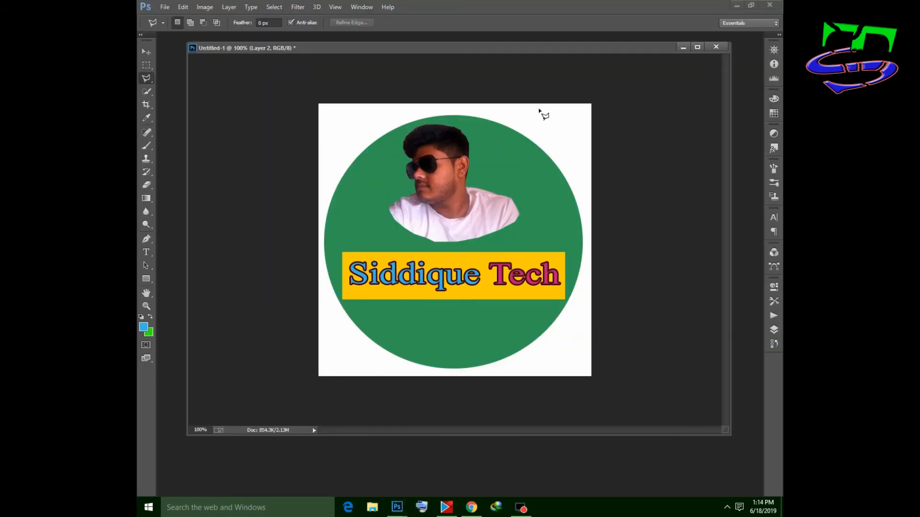
left_click(574, 121)
left_click(575, 122)
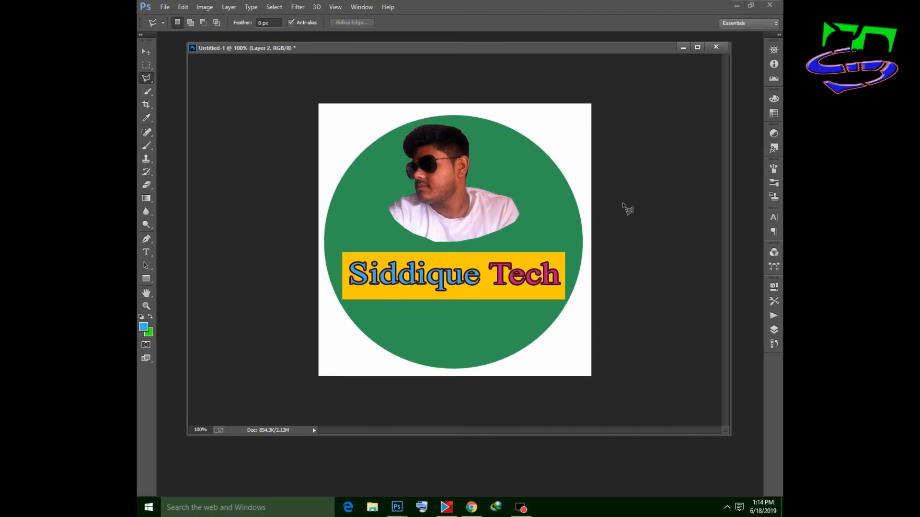
Step: Unlock the white Background layer and delete it so only the round logo artwork remains
left_click(773, 329)
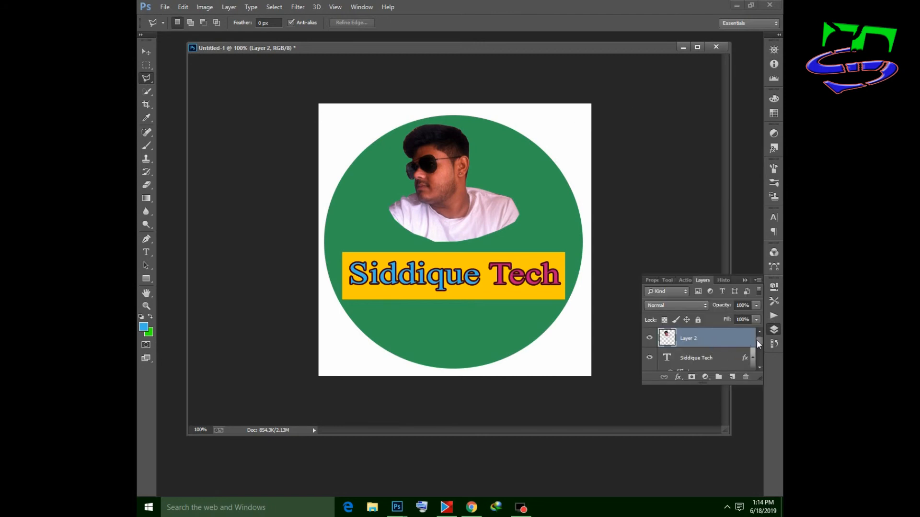
left_click_drag(757, 341, 757, 362)
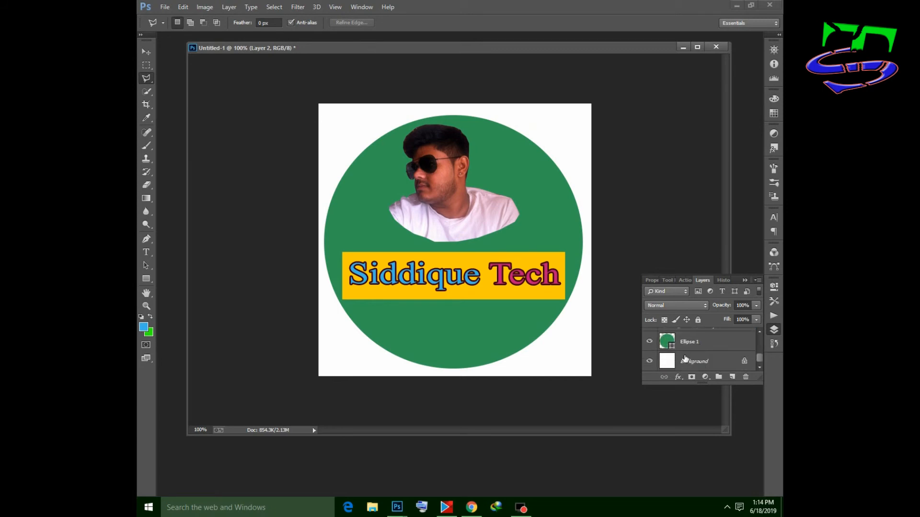
left_click(686, 360)
left_click(746, 363)
key("space")
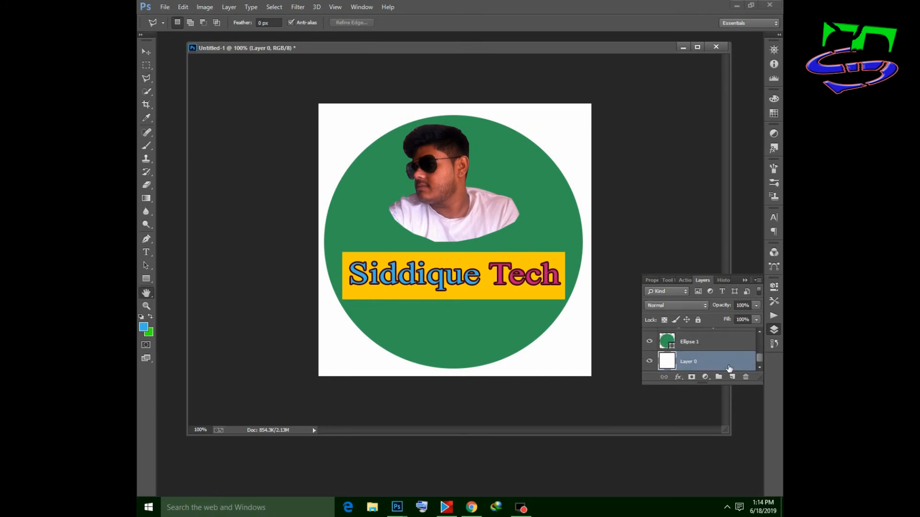
double_click(730, 368)
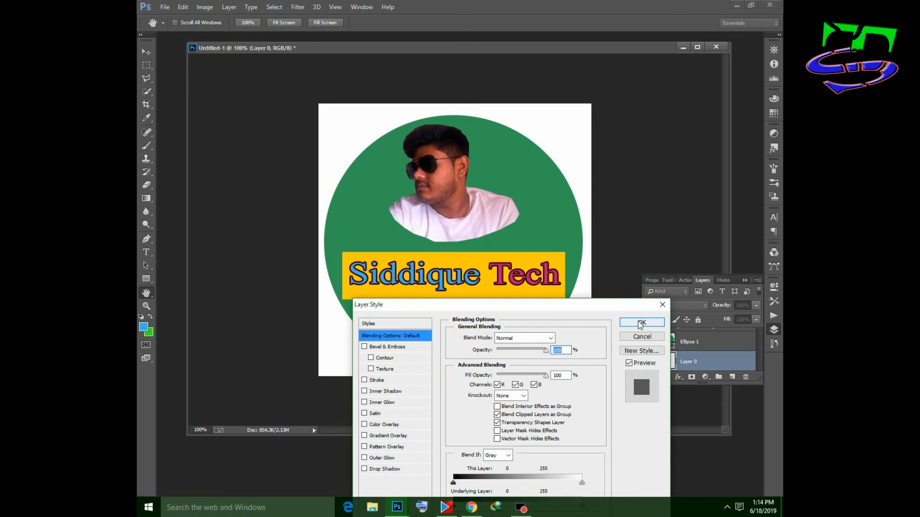
left_click(640, 323)
right_click(718, 358)
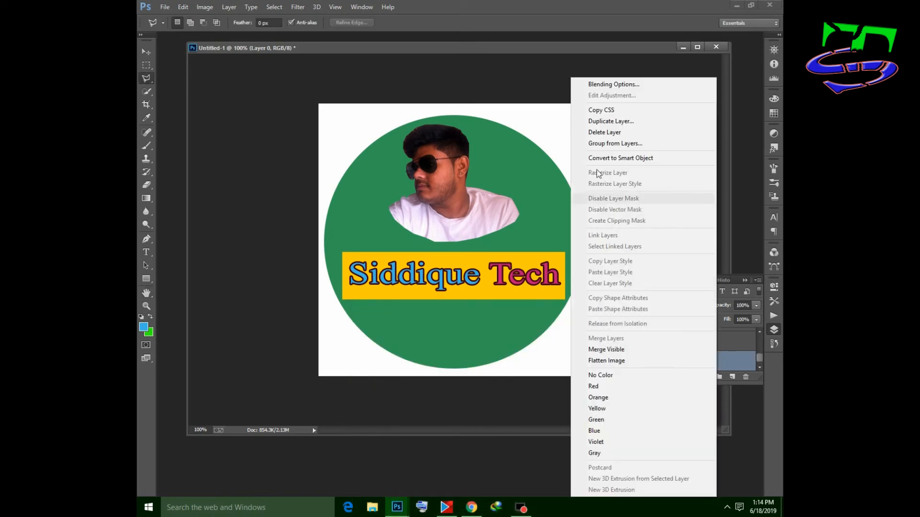
left_click(603, 133)
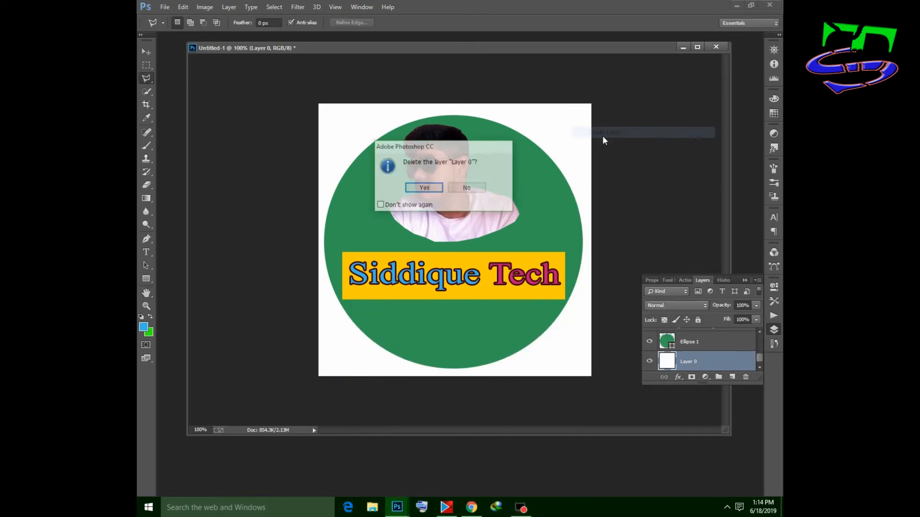
left_click(437, 191)
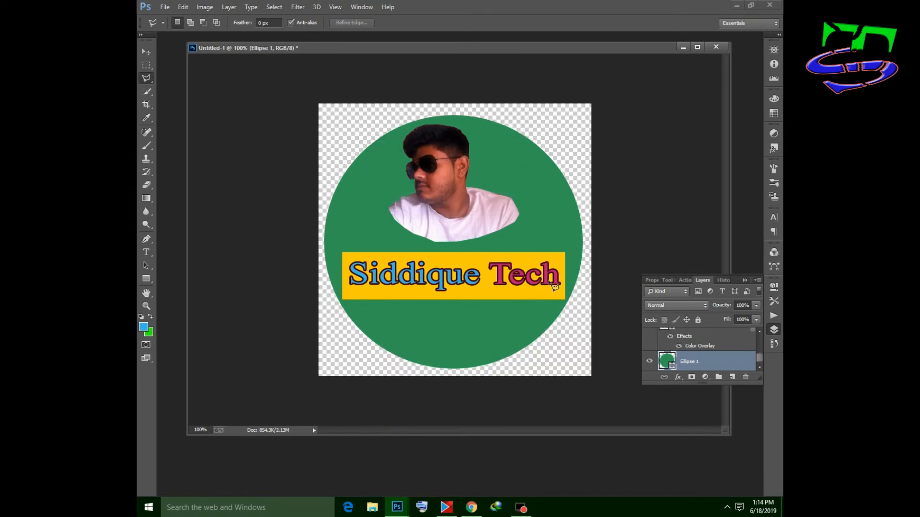
left_click(744, 281)
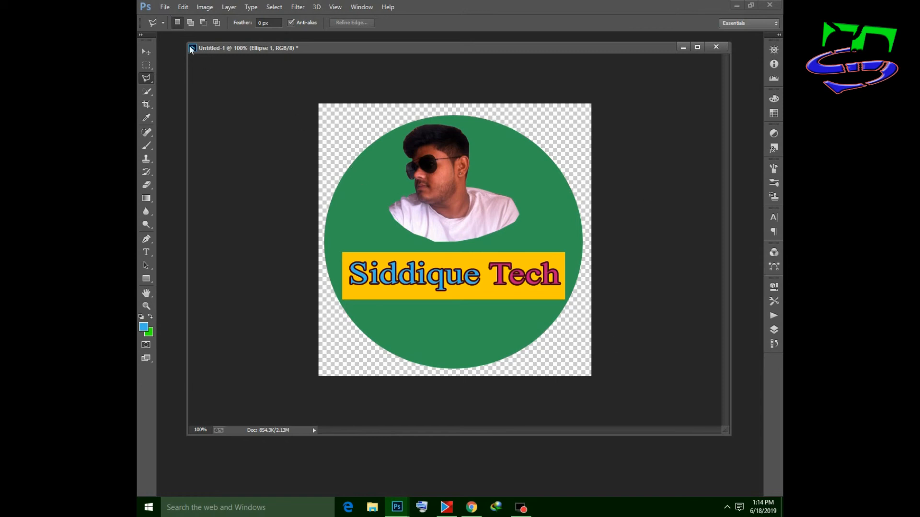
Step: Save the logo to the Desktop as PNG file Untitled-1, replacing the existing file and accepting the PNG options
left_click(164, 5)
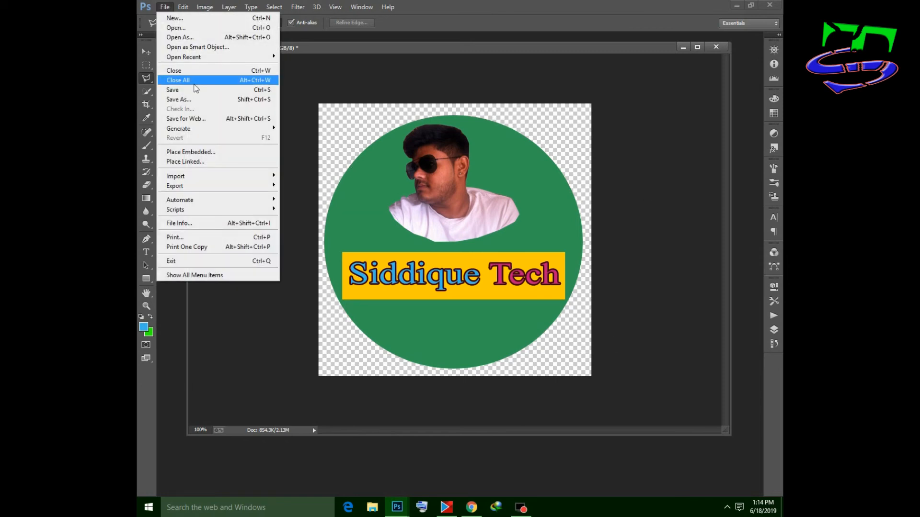
left_click(197, 100)
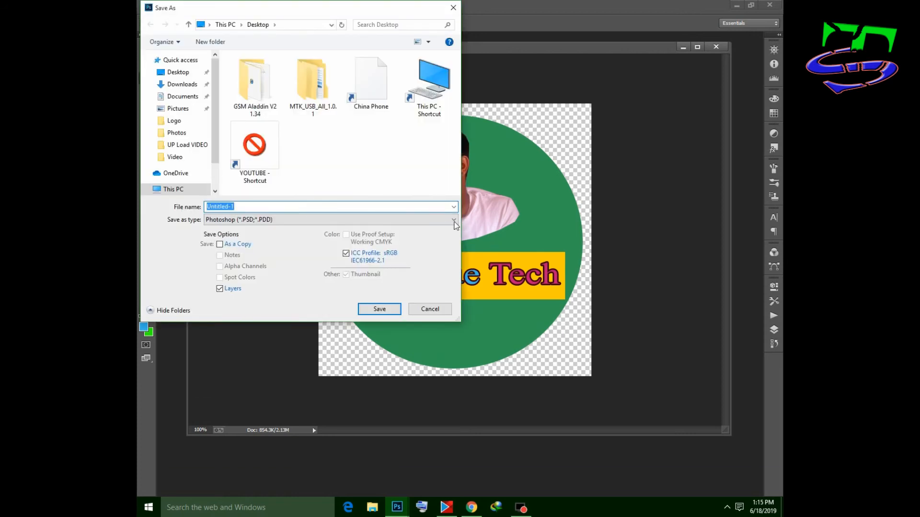
left_click(453, 220)
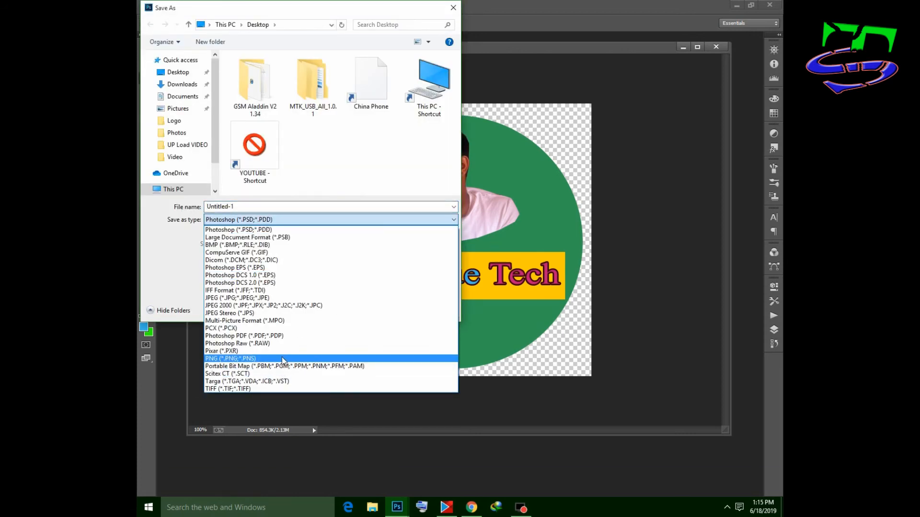
left_click(283, 359)
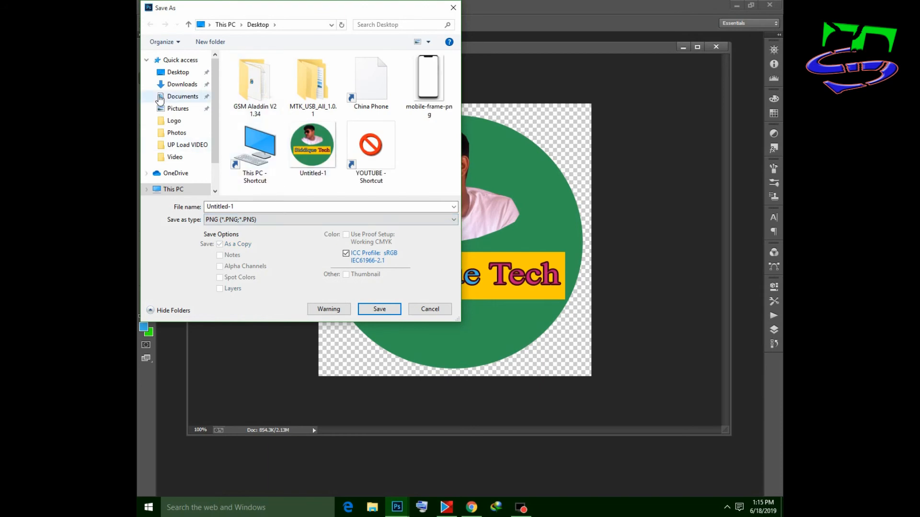
left_click(177, 72)
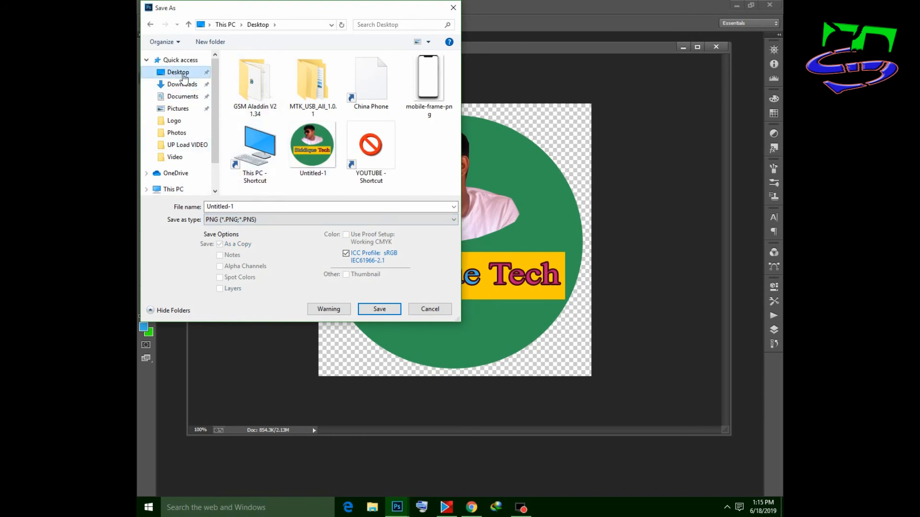
left_click(389, 311)
left_click(489, 257)
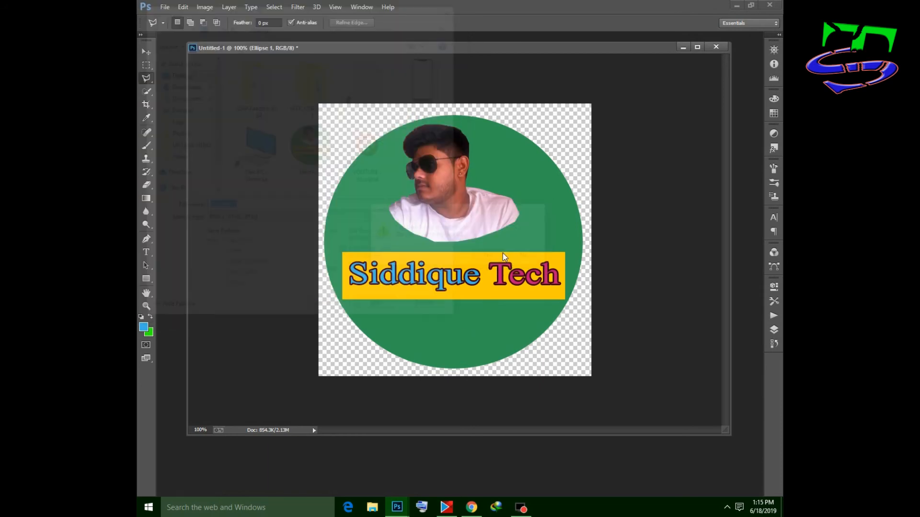
left_click(493, 158)
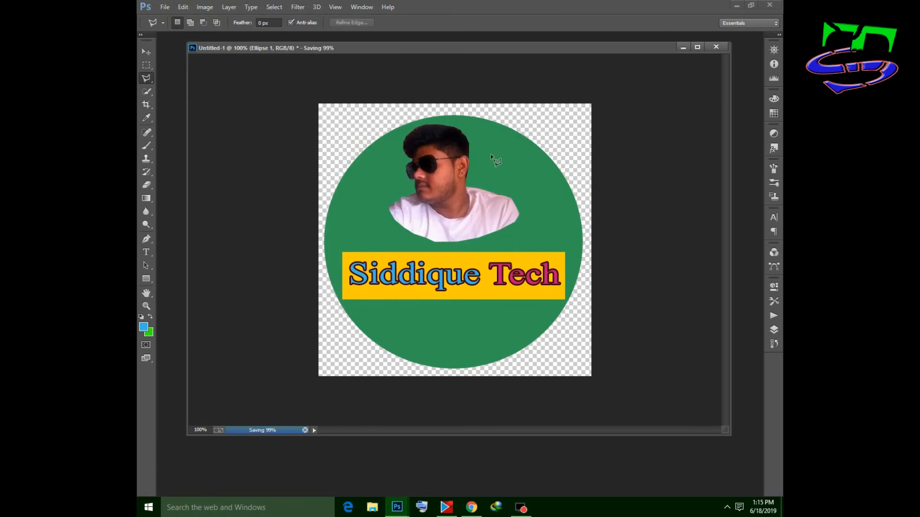
Step: Minimize Photoshop and open the newly saved Untitled-1 PNG from the Desktop in Photos
left_click(737, 6)
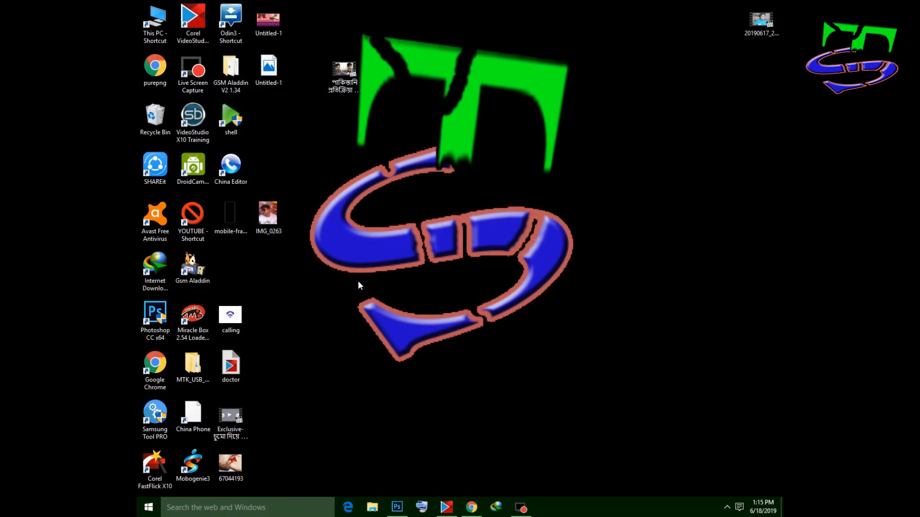
left_click(233, 253)
left_click(234, 277)
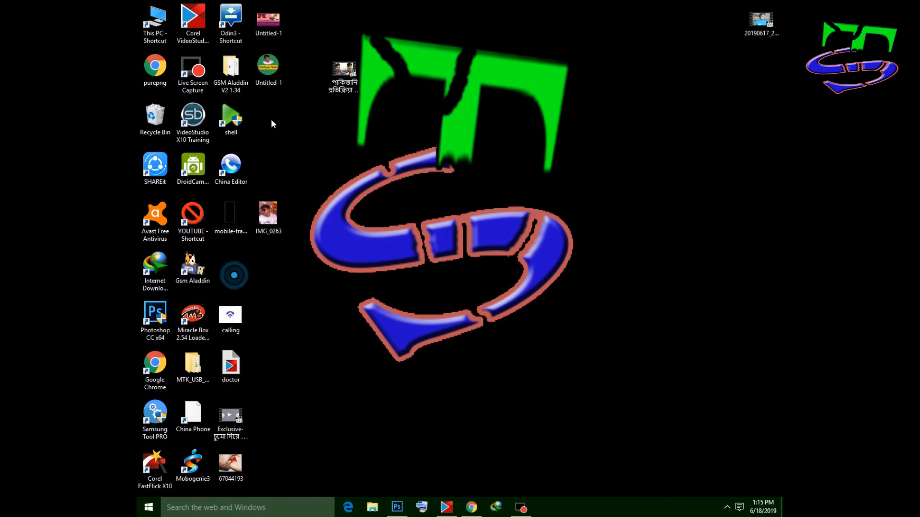
left_click(266, 66)
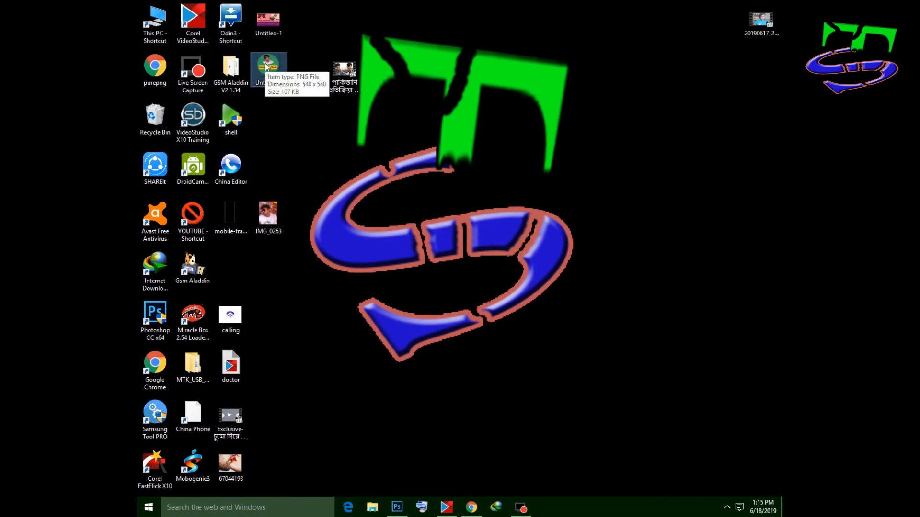
double_click(266, 66)
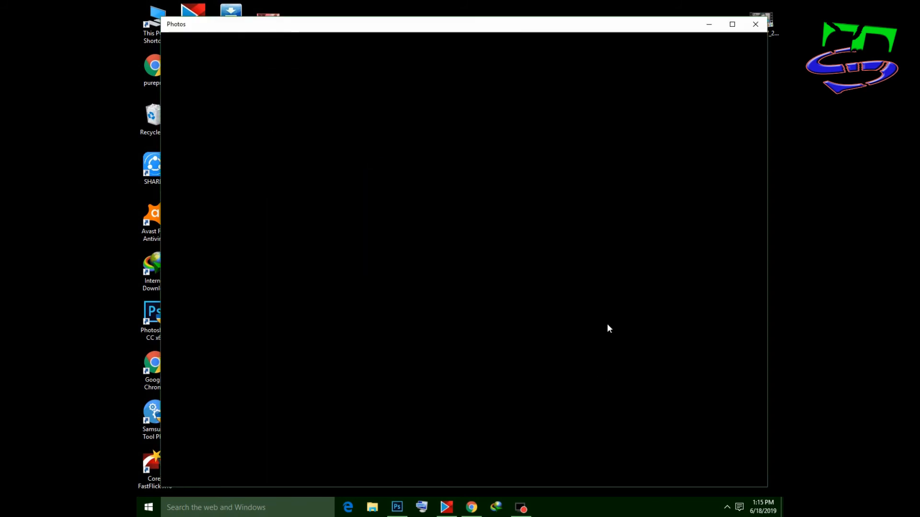